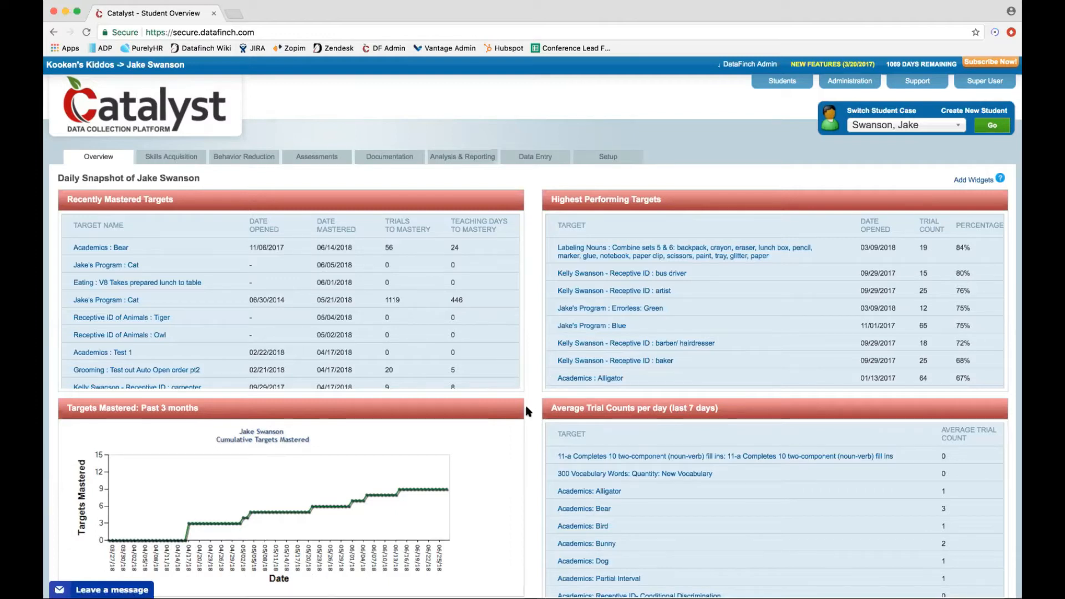
# Review the widgets on the student's daily snapshot overview, from recently mastered targets to targets failed in maintenance
pyautogui.scroll(-4, 528, 411)
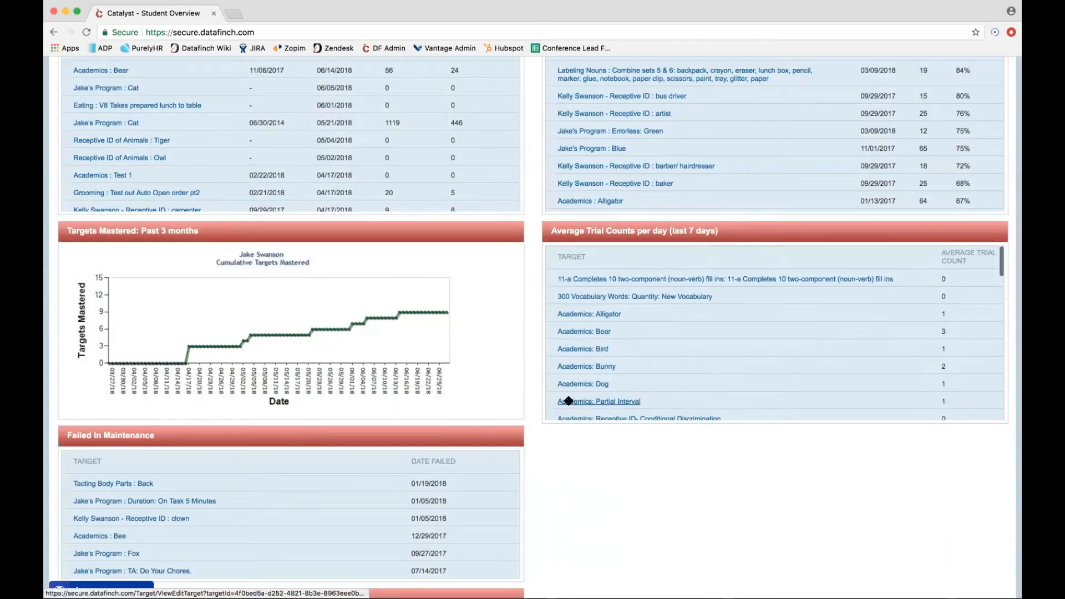
pyautogui.scroll(4, 543, 268)
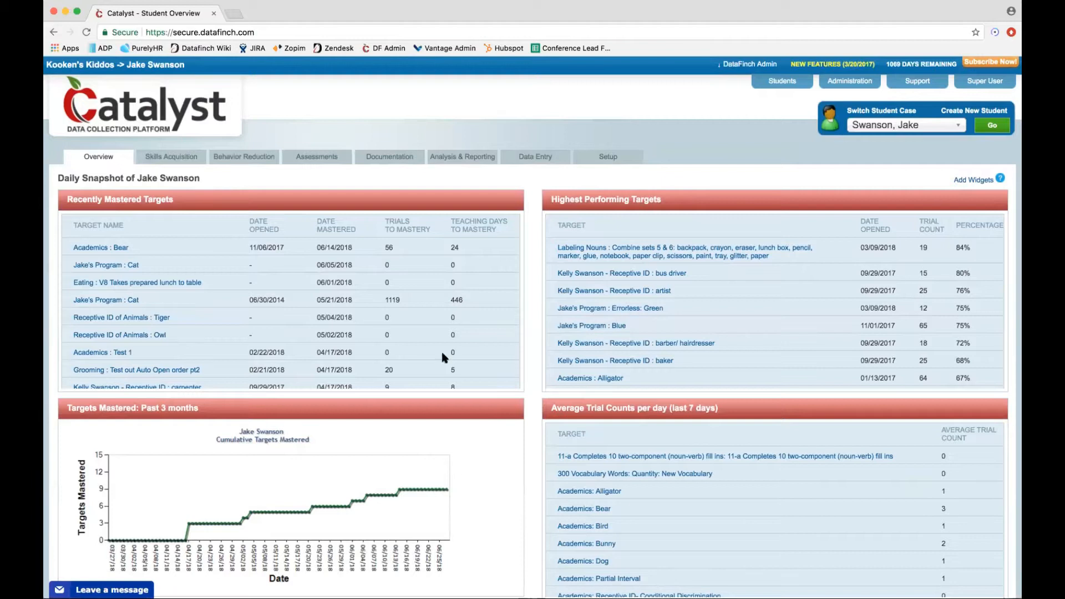
pyautogui.moveTo(386, 207); pyautogui.dragTo(409, 210)
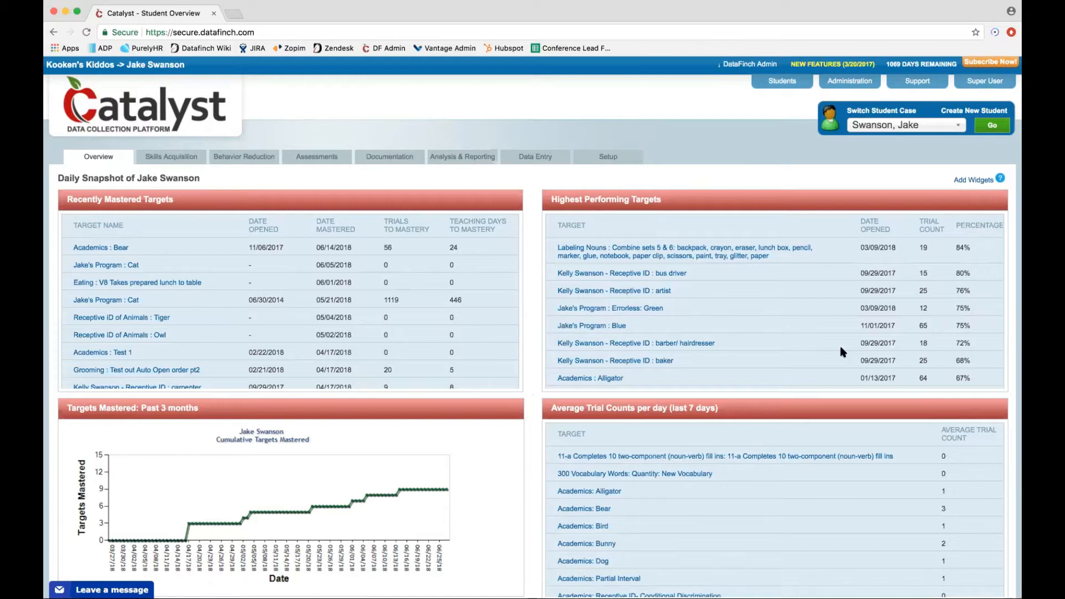
# Open the RBT security group for editing in Administration and show its Behaviors rights
pyautogui.click(841, 84)
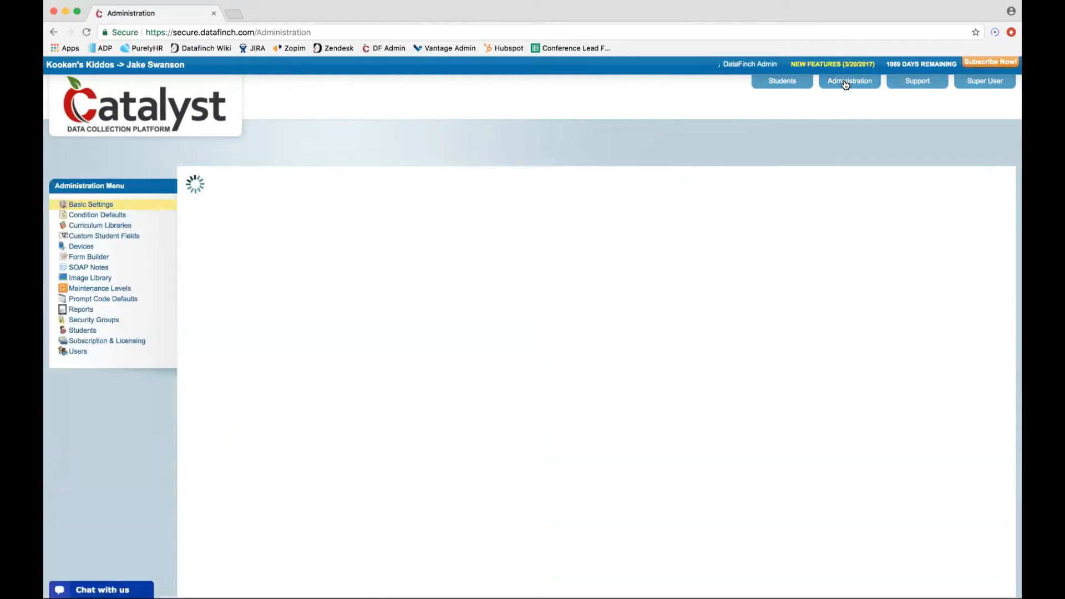
pyautogui.click(97, 322)
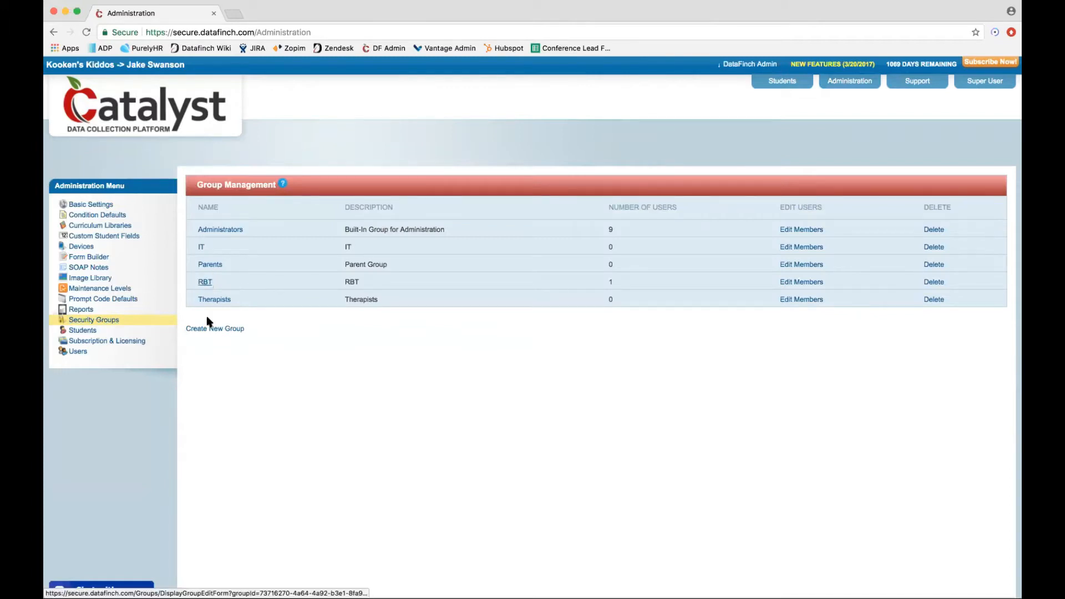
pyautogui.click(205, 283)
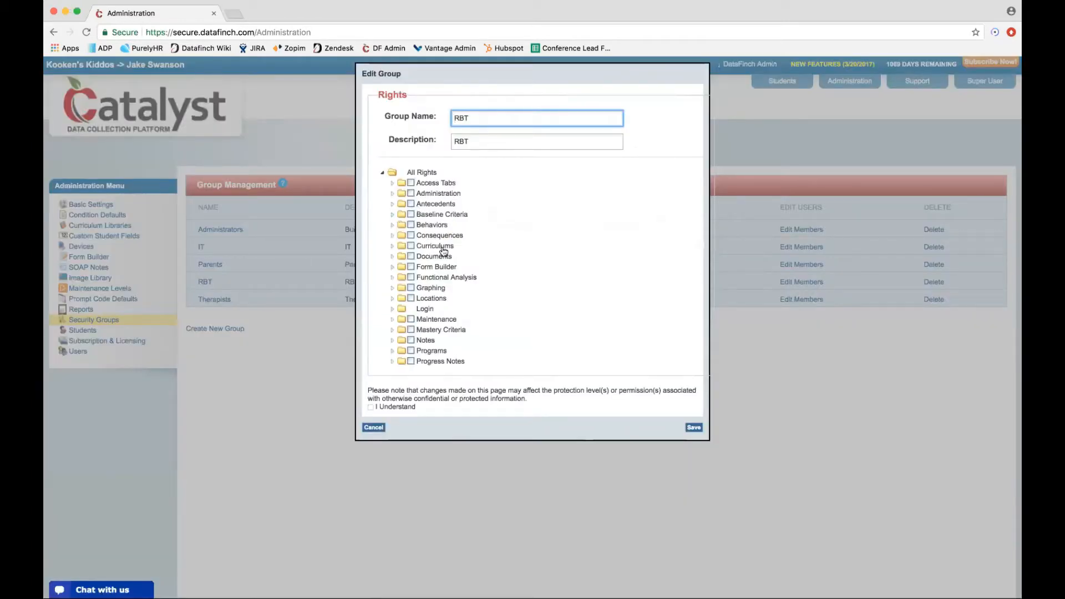
pyautogui.click(392, 223)
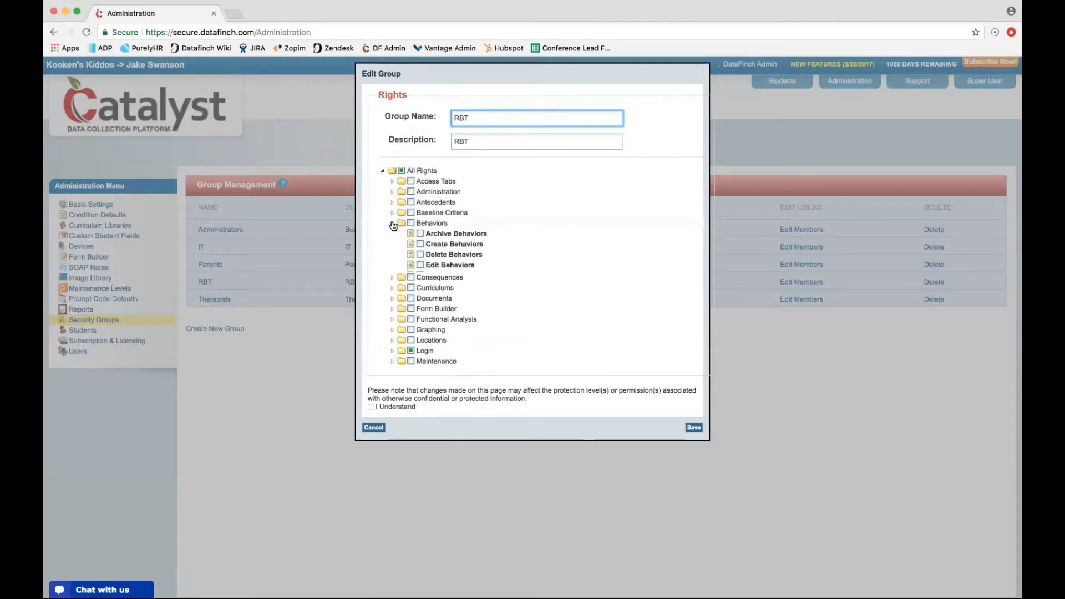
# Try granting the RBT group the Create Behaviors right, remove it again, and cancel editing the group
pyautogui.click(420, 245)
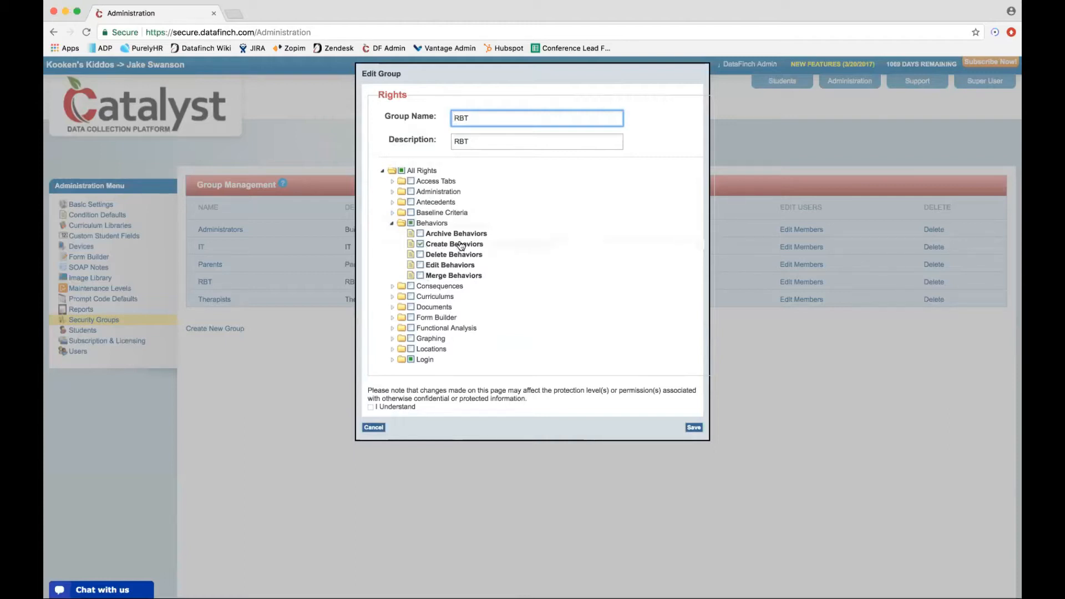
pyautogui.click(392, 224)
pyautogui.click(392, 224)
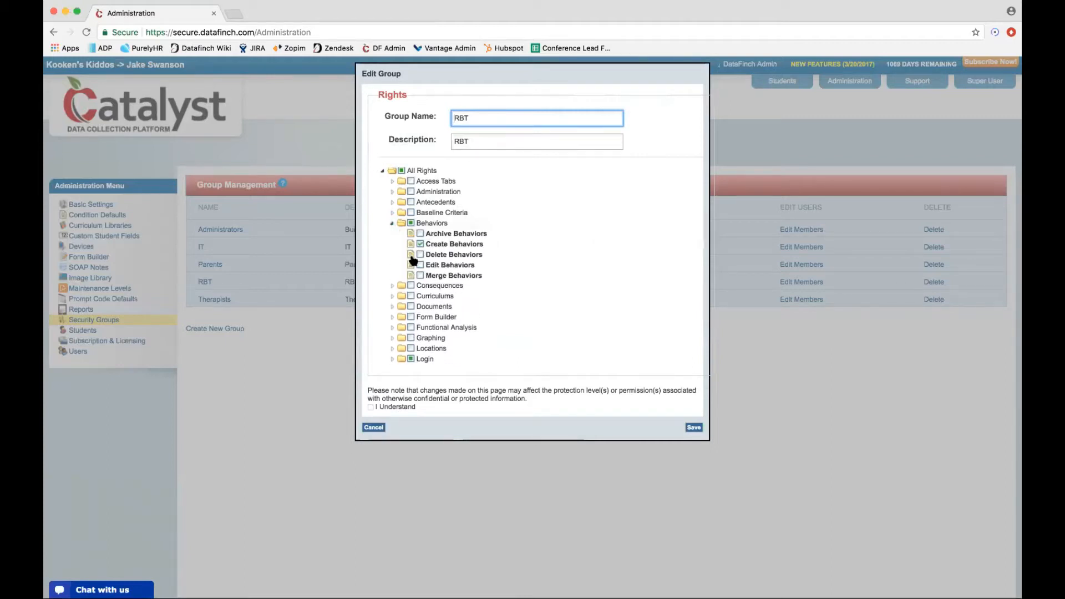
pyautogui.click(420, 244)
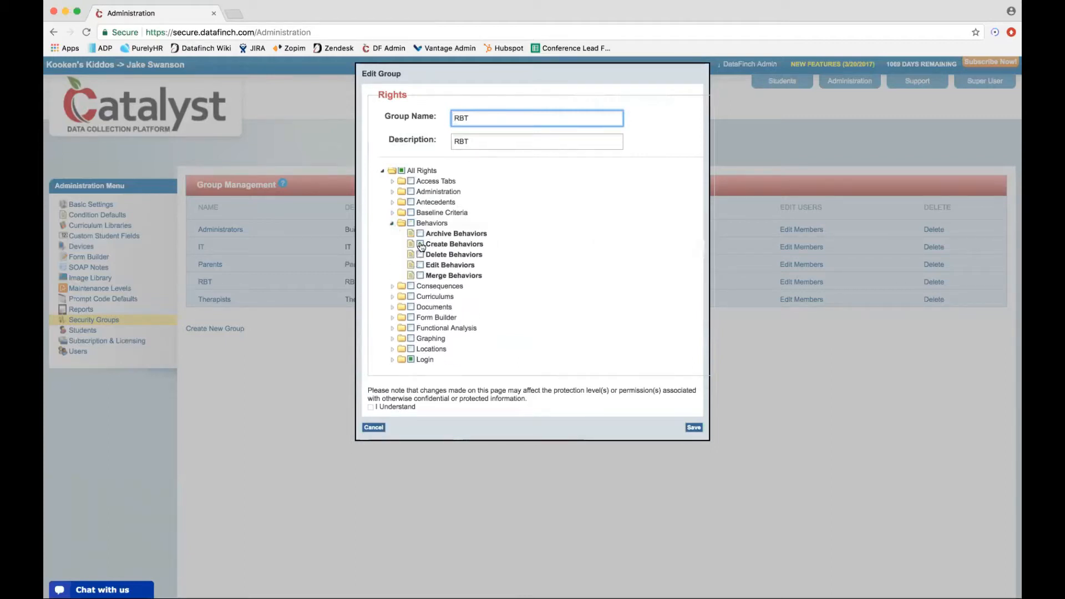
pyautogui.click(373, 428)
# Return to the student's records and review the active behaviors under Behavior Reduction
pyautogui.click(791, 83)
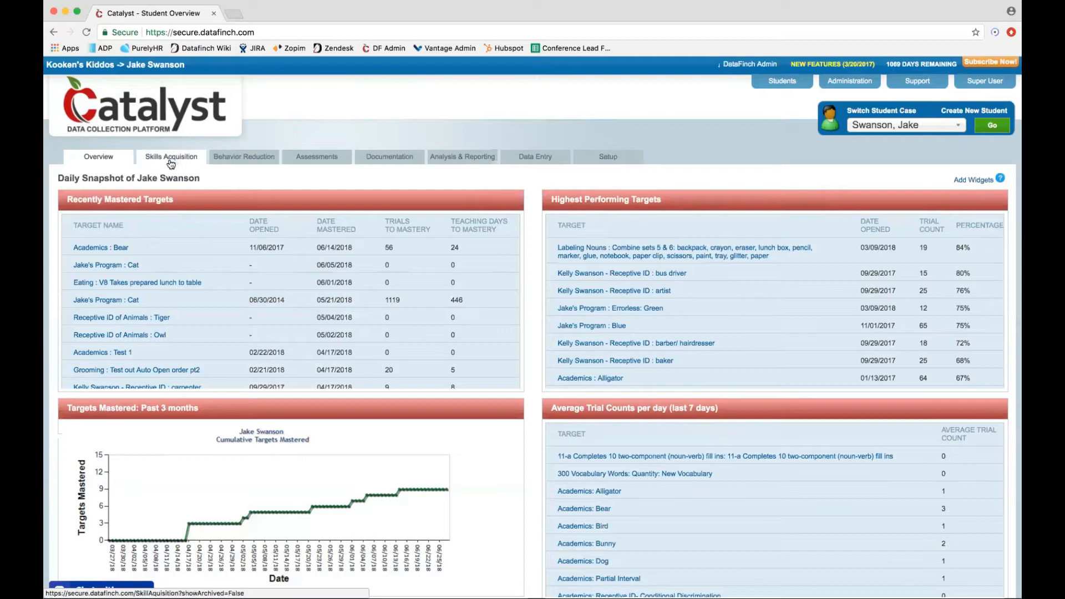
pyautogui.click(240, 160)
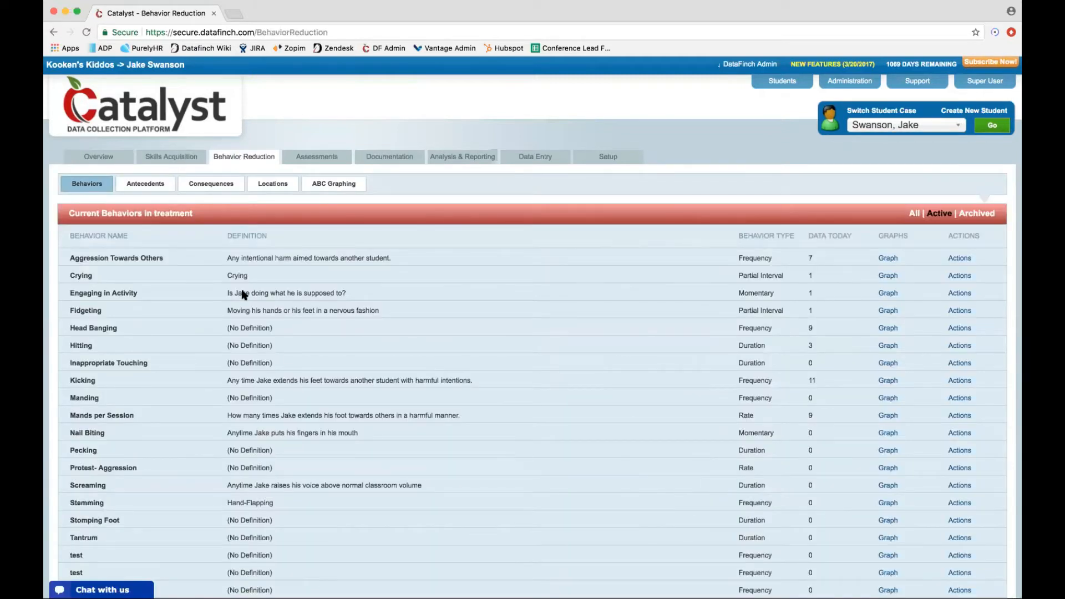
pyautogui.scroll(-2, 245, 295)
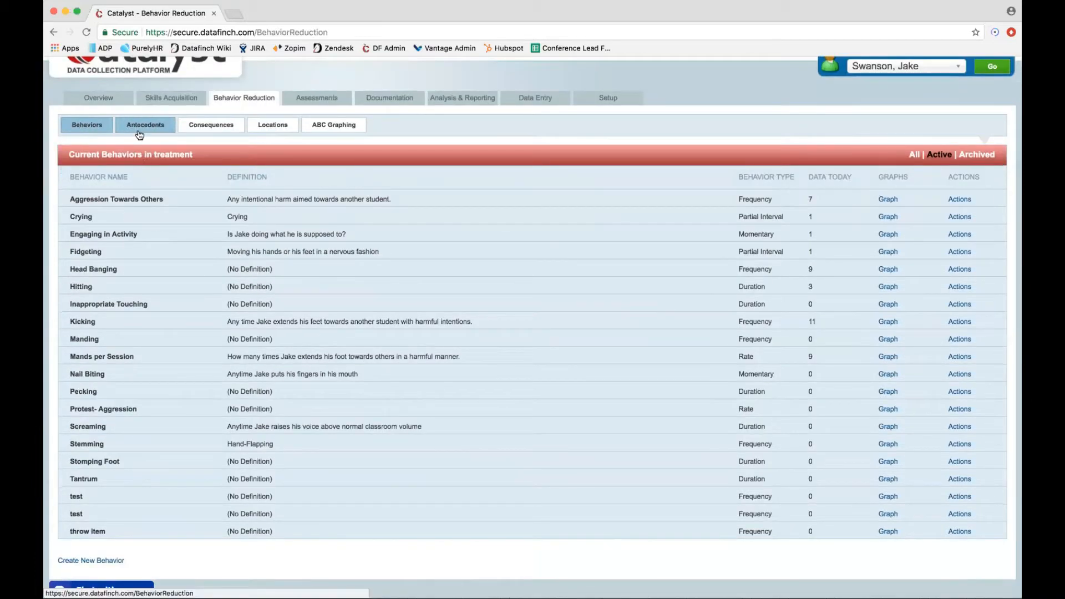
pyautogui.scroll(-1, 267, 310)
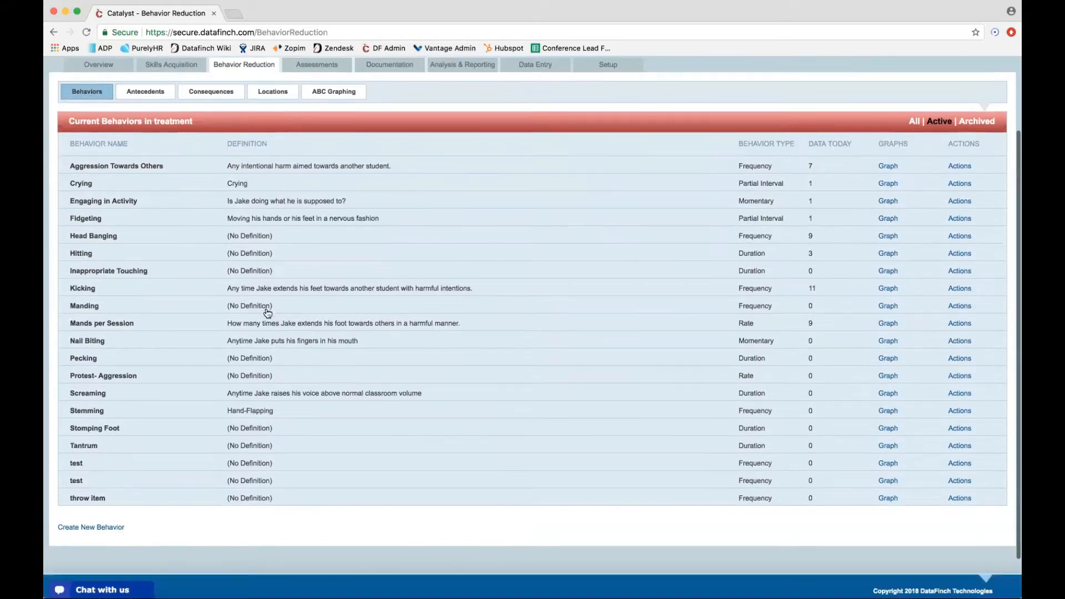
pyautogui.scroll(1, 242, 129)
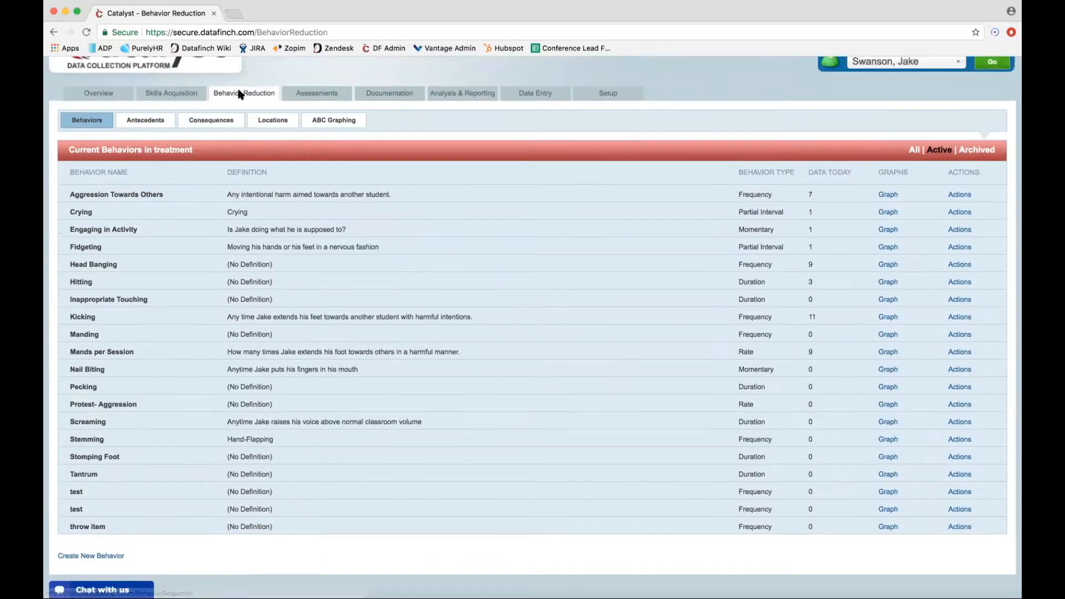
pyautogui.scroll(-1, 126, 417)
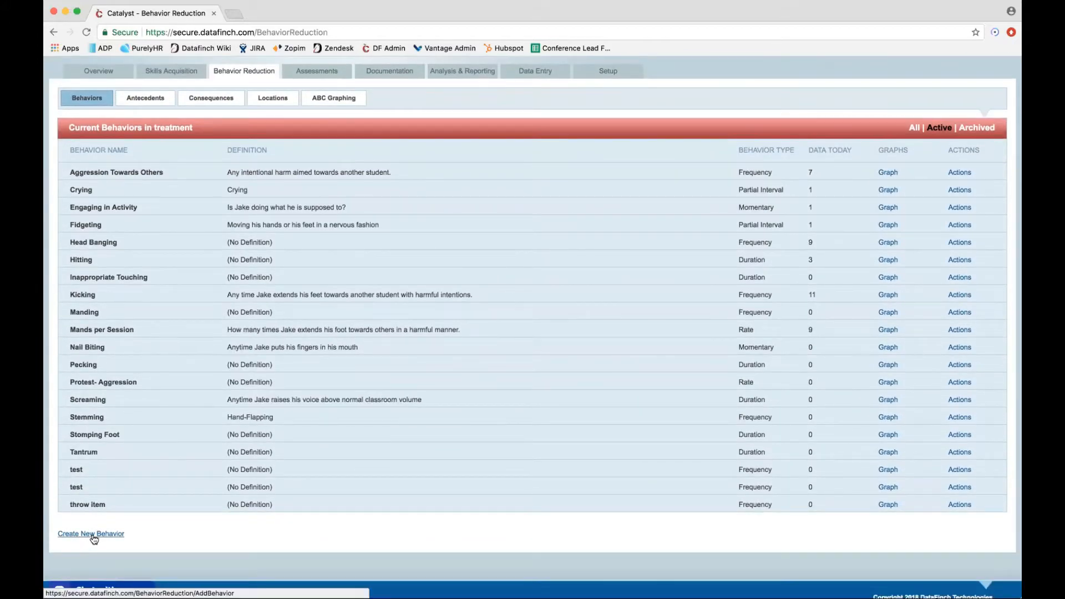
# Try adding a new behavior named Slapping, look through its recording types, and cancel without saving
pyautogui.scroll(3, 107, 530)
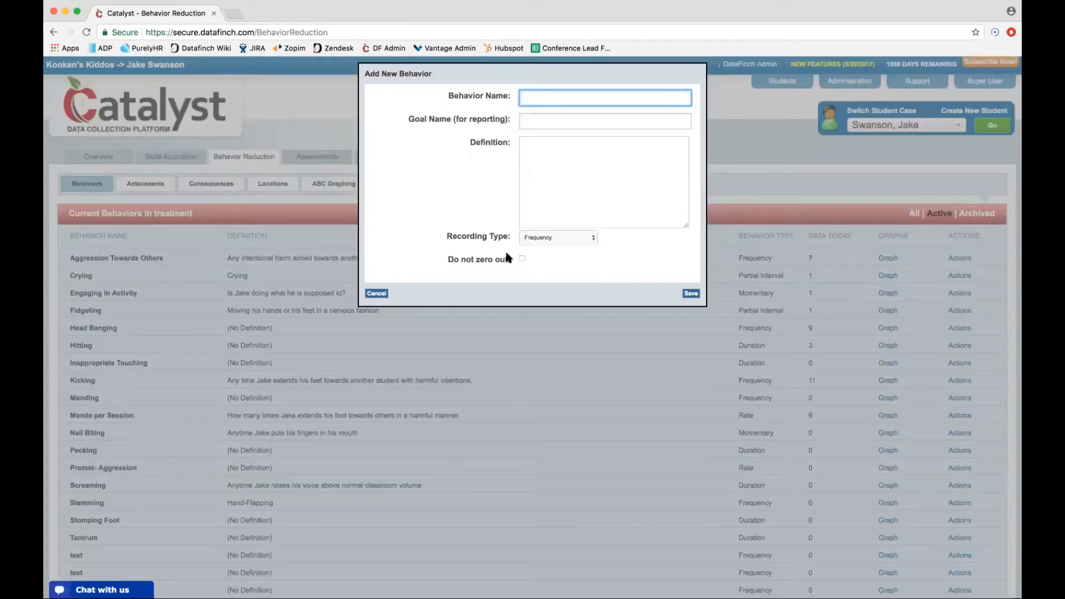
pyautogui.write('Slapping')
pyautogui.click(555, 238)
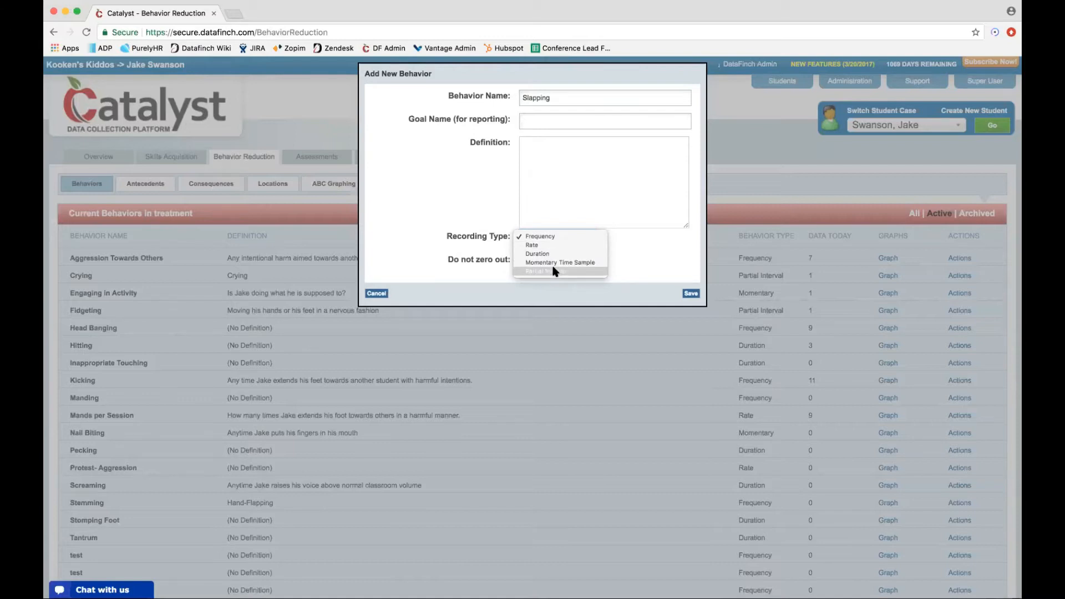
pyautogui.click(412, 214)
pyautogui.click(377, 294)
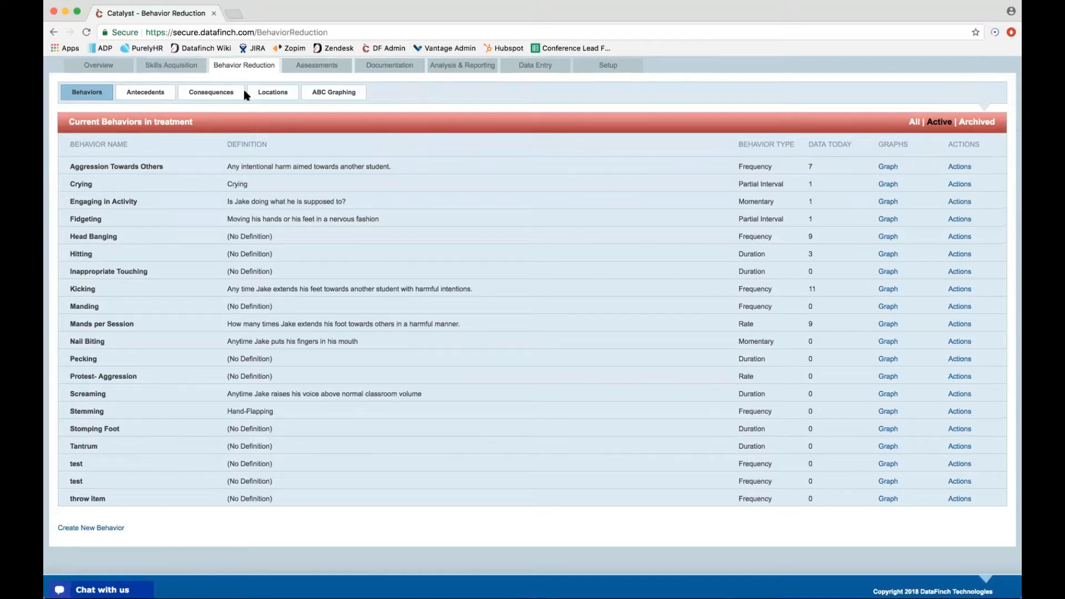
# View the consequences tracked for the student and open the ABC graph
pyautogui.click(215, 96)
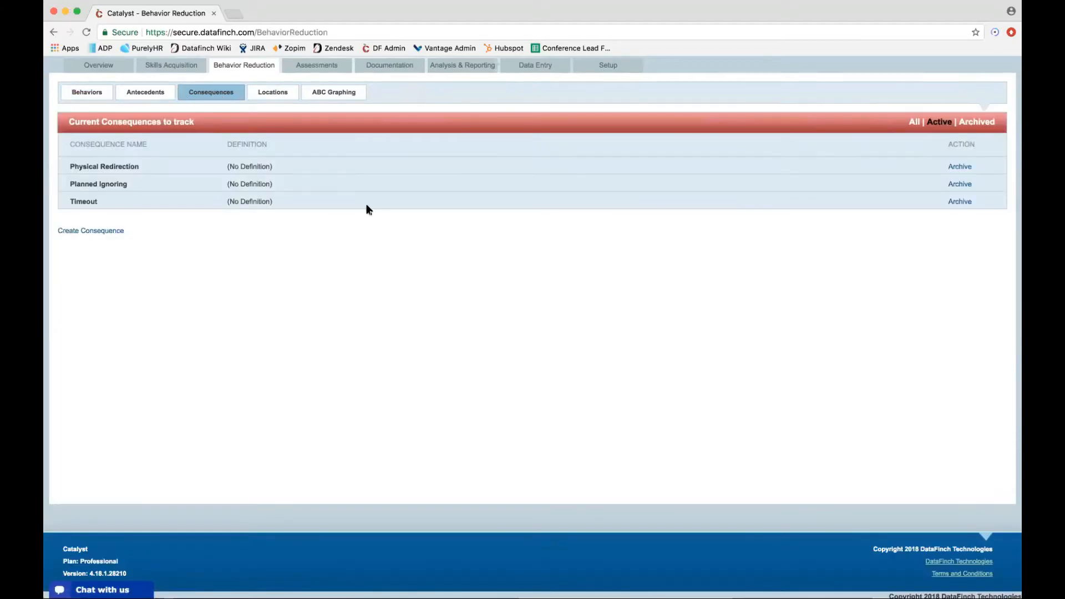
pyautogui.scroll(3, 366, 208)
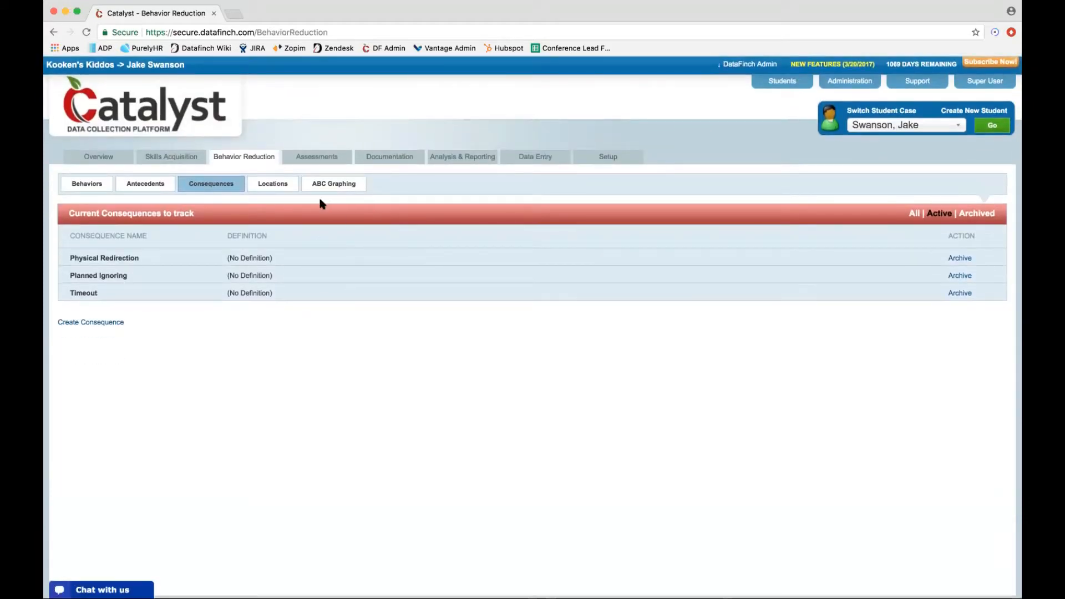
pyautogui.click(330, 185)
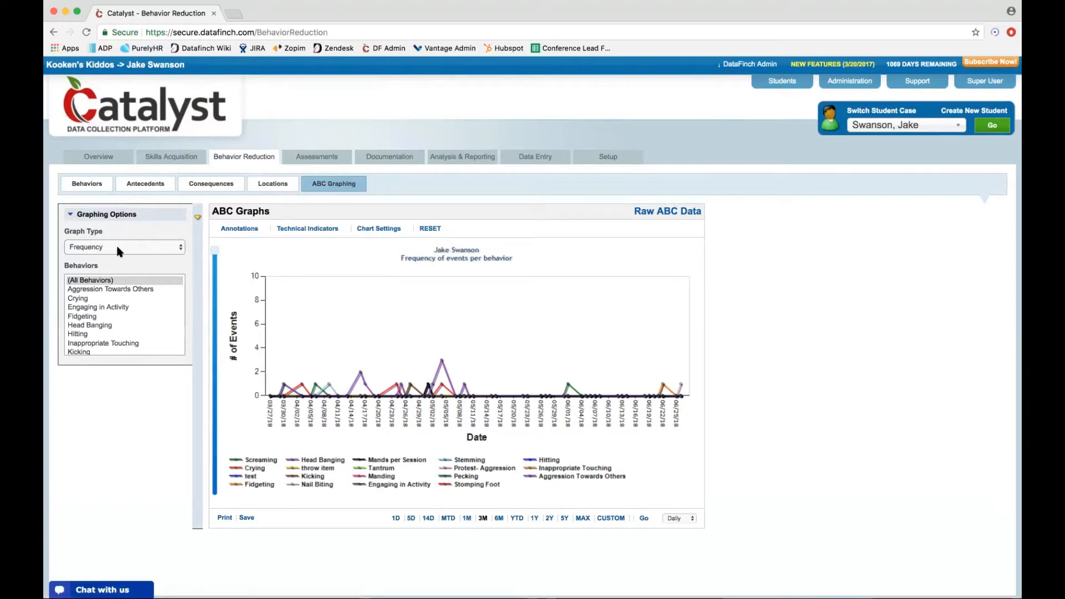
# Try limiting the ABC graph to individual behaviors such as Engaging in Activity, restore (All Behaviors), and look through the graph types
pyautogui.click(102, 281)
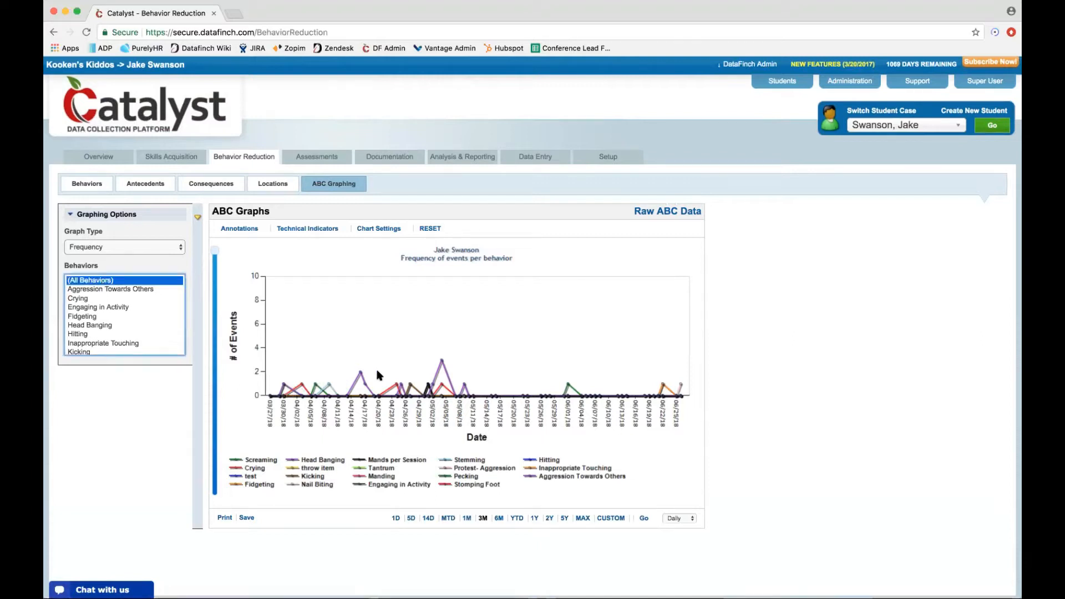
pyautogui.click(86, 308)
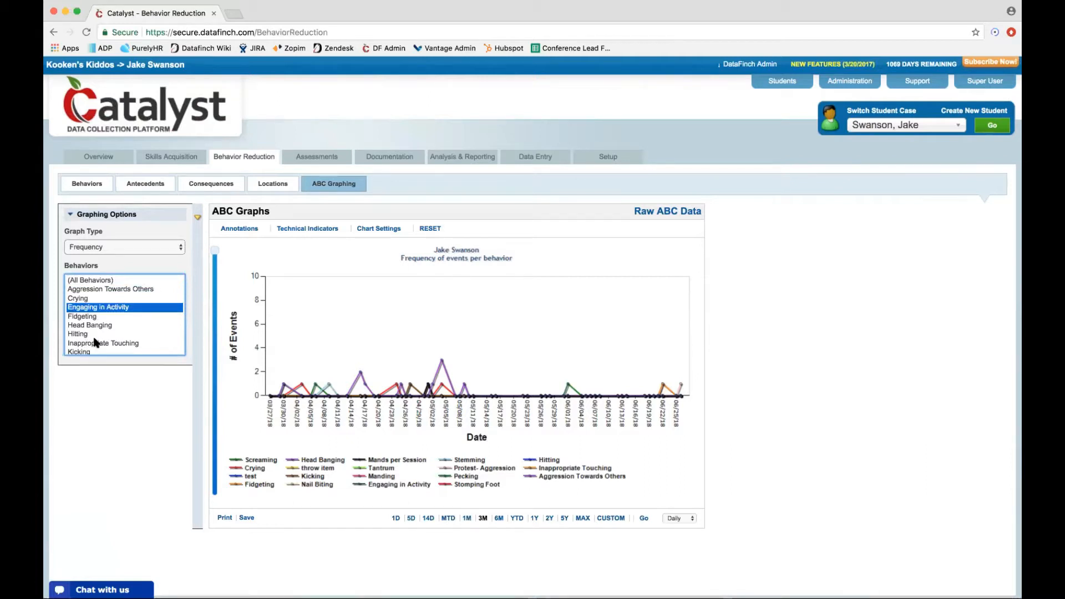
pyautogui.keyDown('super'); pyautogui.click(83, 334); pyautogui.keyUp('super')
pyautogui.keyDown('super'); pyautogui.click(85, 343); pyautogui.keyUp('super')
pyautogui.keyDown('super'); pyautogui.click(83, 334); pyautogui.keyUp('super')
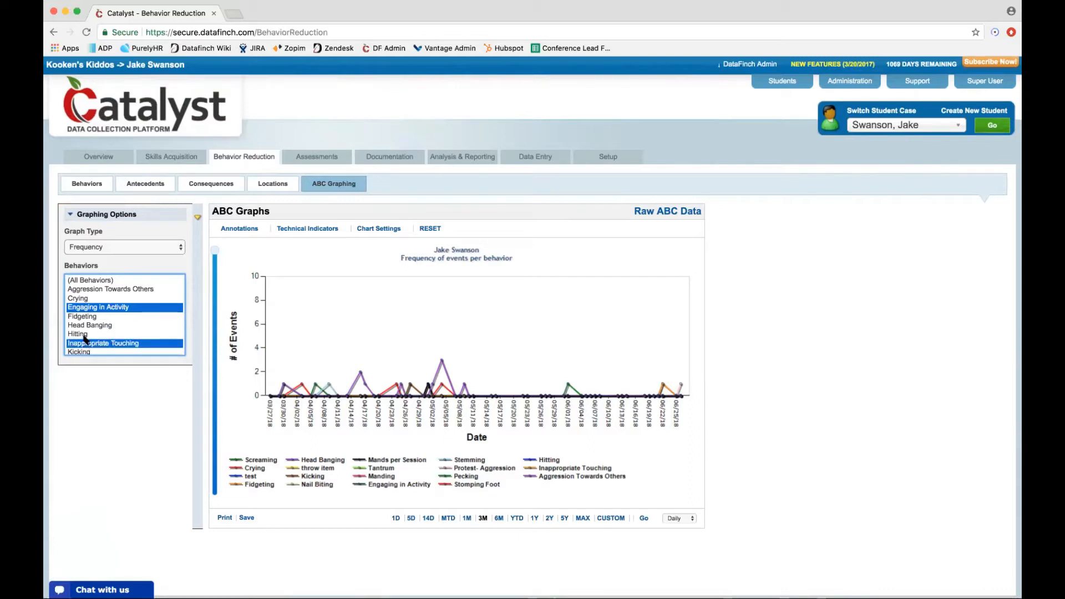
pyautogui.keyDown('super'); pyautogui.click(85, 343); pyautogui.keyUp('super')
pyautogui.click(93, 280)
pyautogui.click(114, 250)
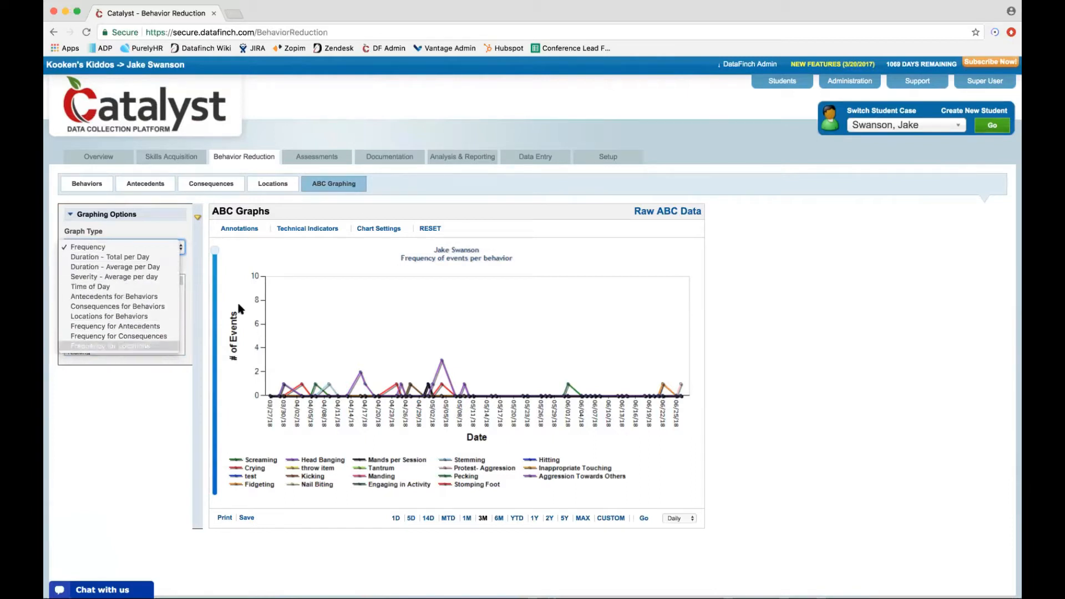
pyautogui.click(505, 215)
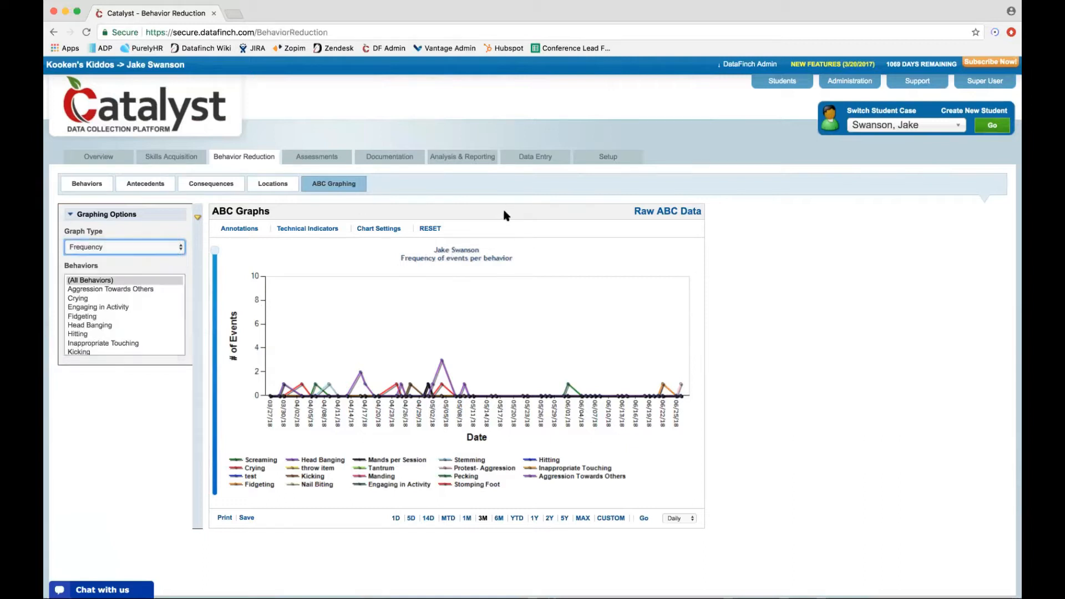
# View the type options for a new graph annotation, cancel it, and look at the technical indicators
pyautogui.click(240, 230)
pyautogui.click(242, 244)
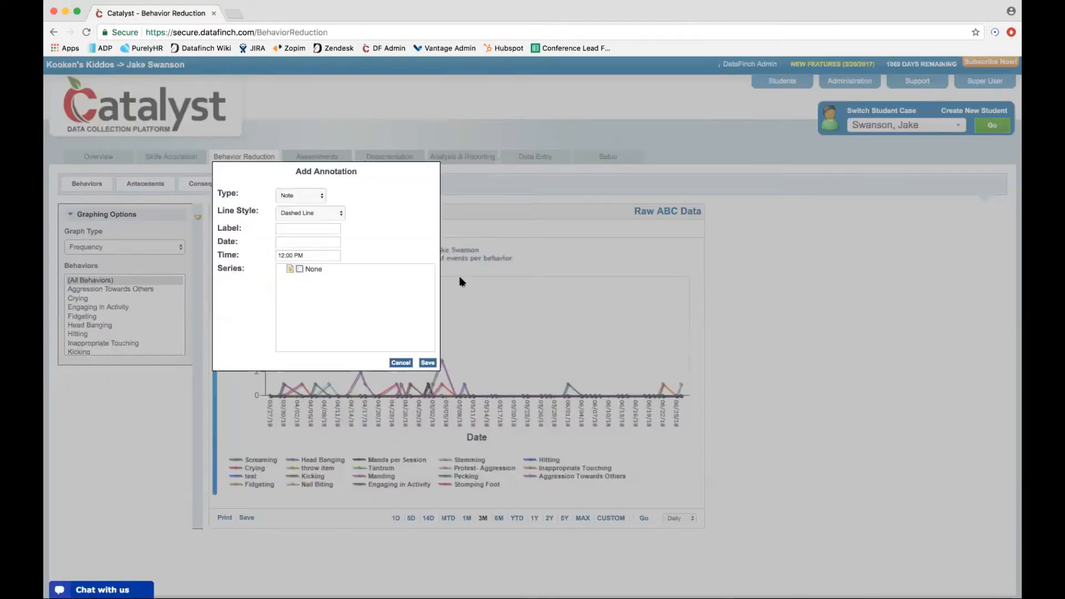
pyautogui.click(300, 194)
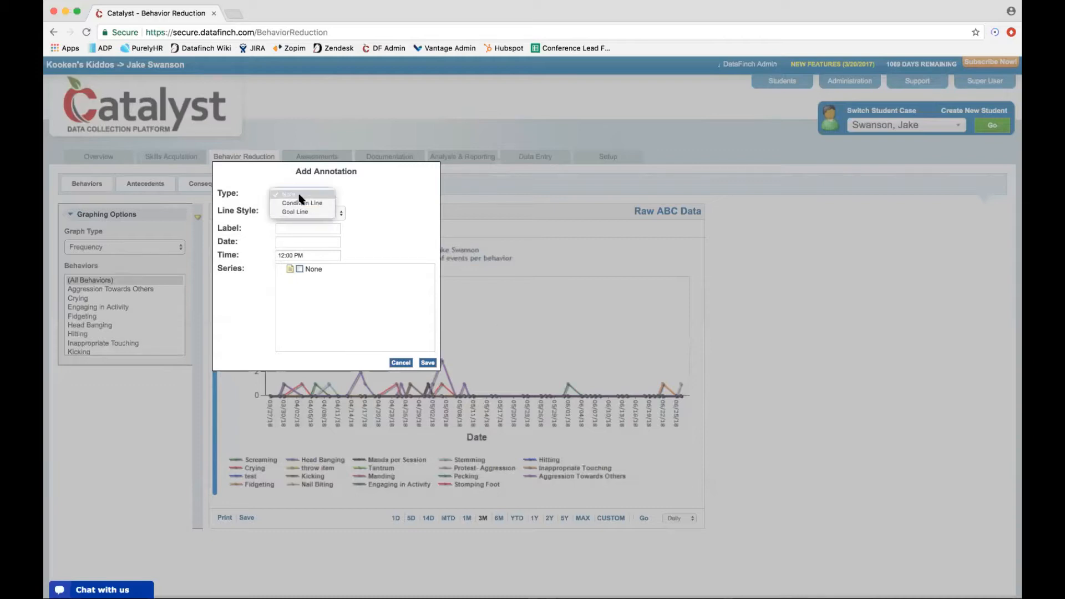
pyautogui.click(395, 364)
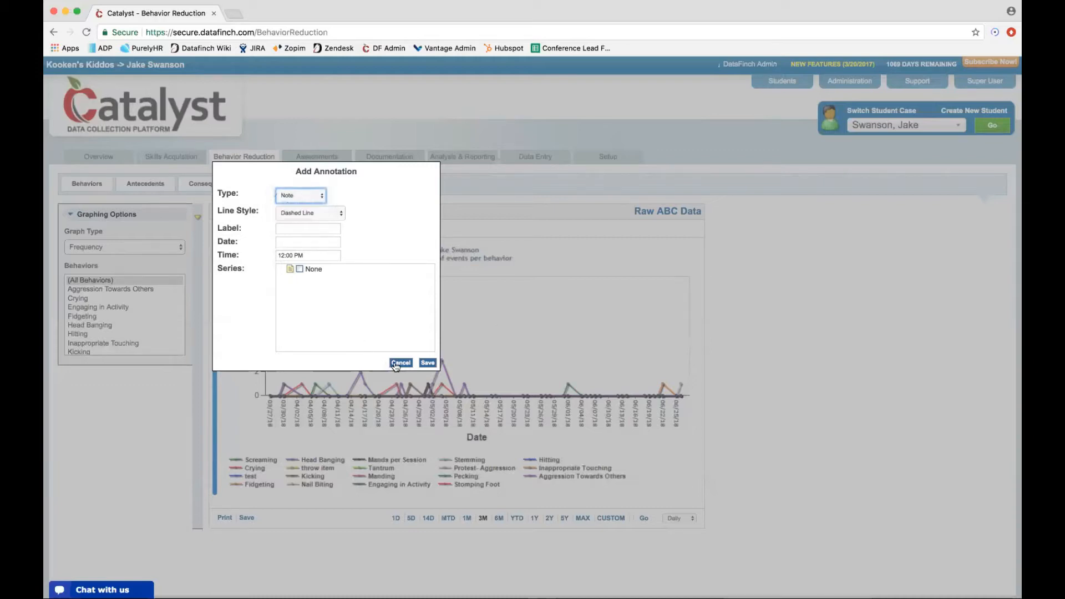
pyautogui.click(395, 364)
pyautogui.click(309, 231)
pyautogui.click(294, 245)
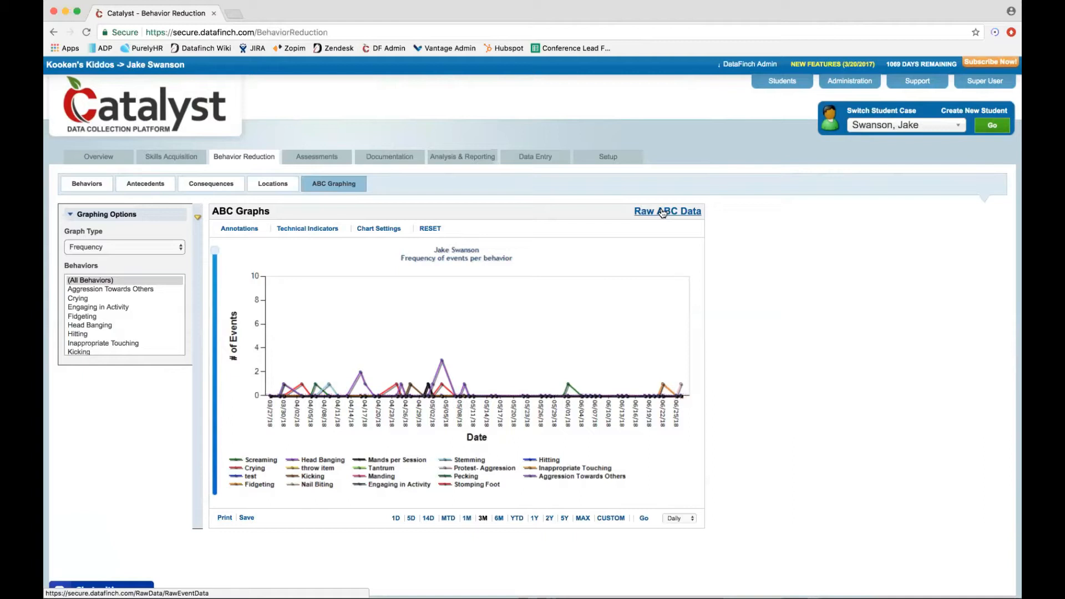
# Review the raw ABC data entries behind the graph and close them
pyautogui.click(662, 213)
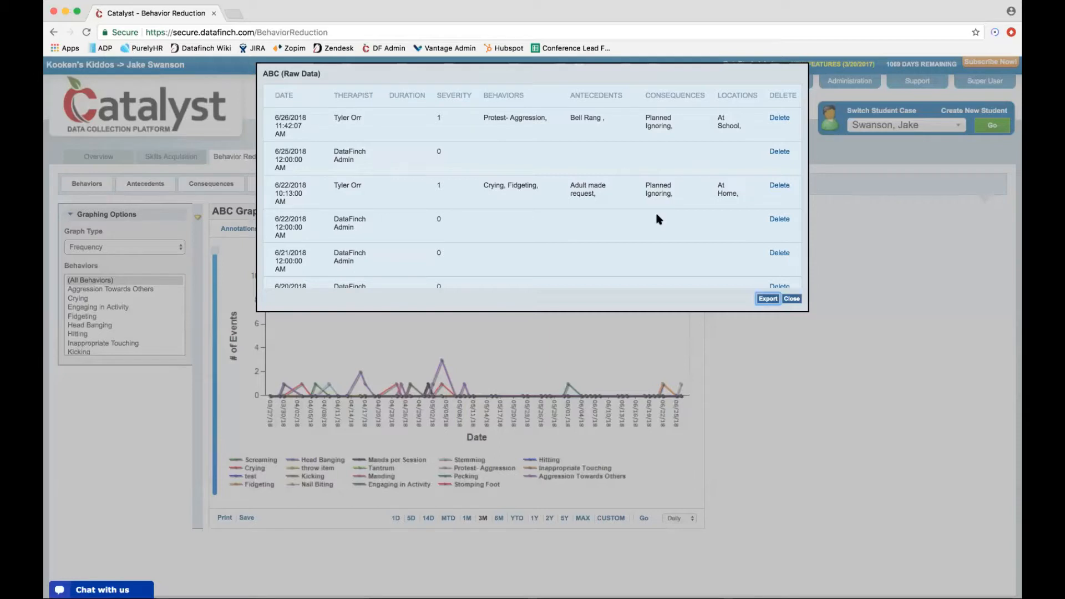
pyautogui.scroll(-5, 658, 216)
pyautogui.click(791, 299)
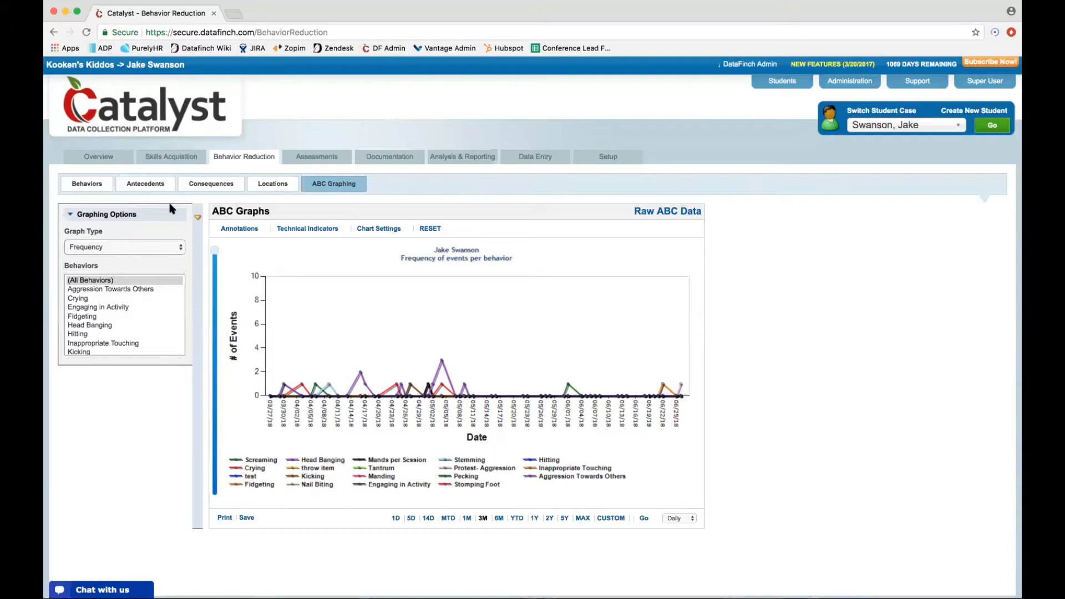
# Return to the behaviors list and open the student's Skills Acquisition programs
pyautogui.click(86, 188)
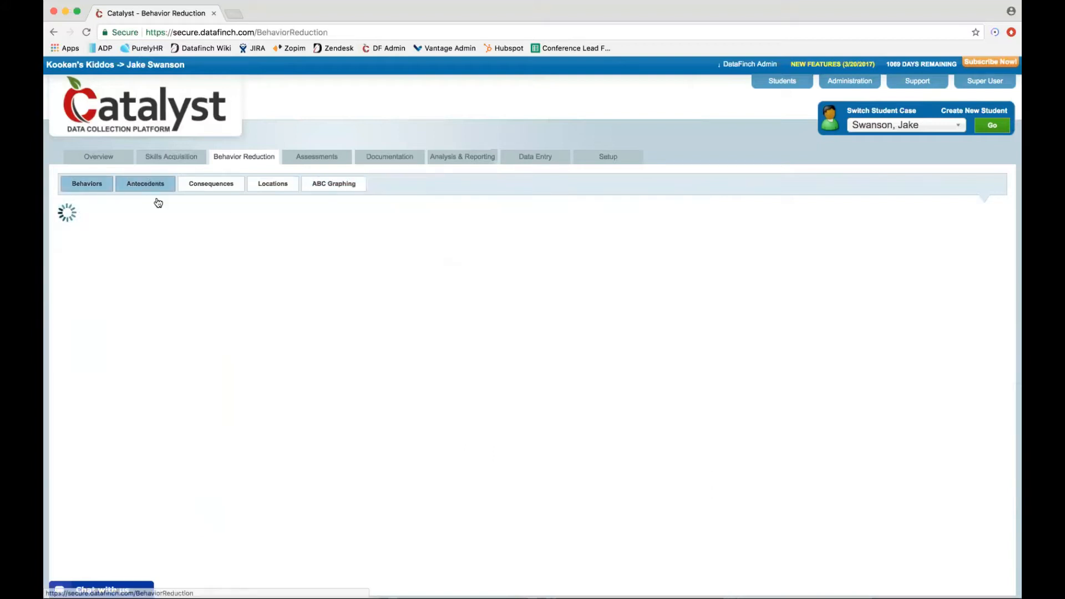
pyautogui.click(175, 160)
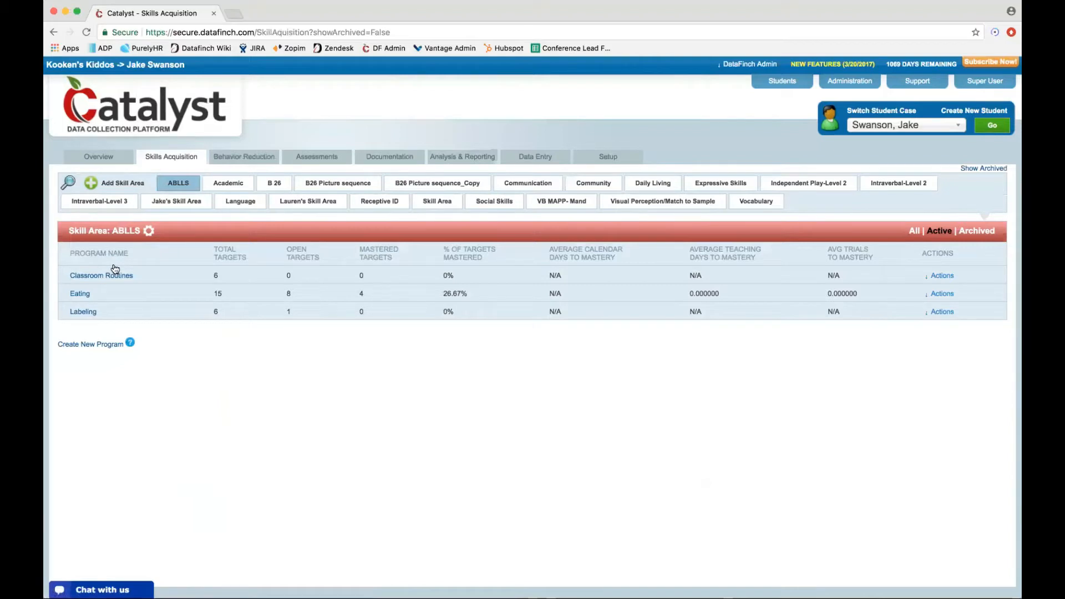
# Drop the new skill area entry and open the Labeling Colors program's targets in the Receptive ID skill area
pyautogui.click(91, 184)
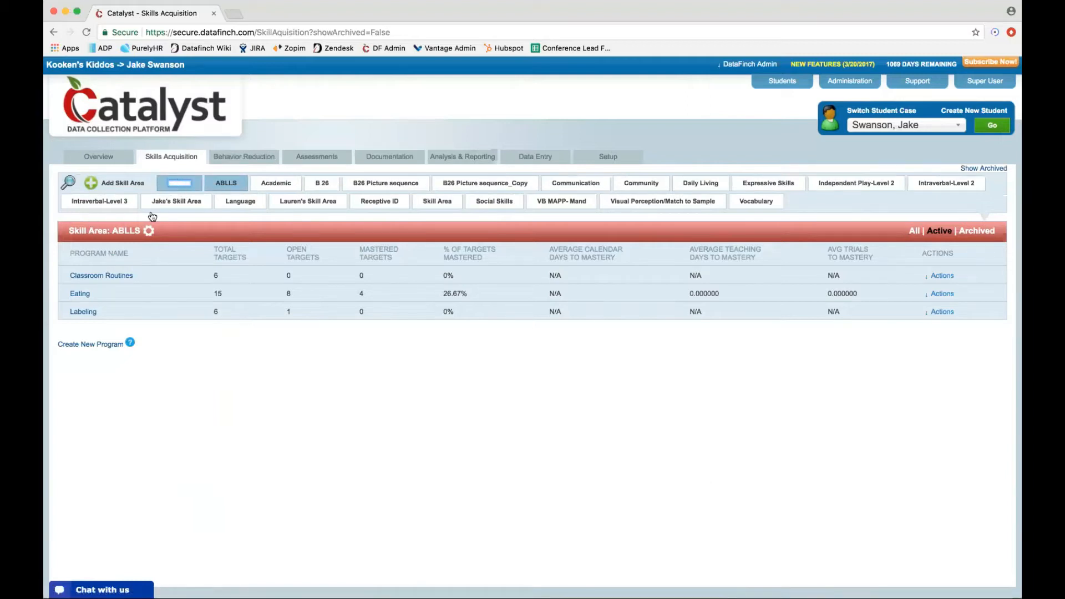
pyautogui.click(377, 203)
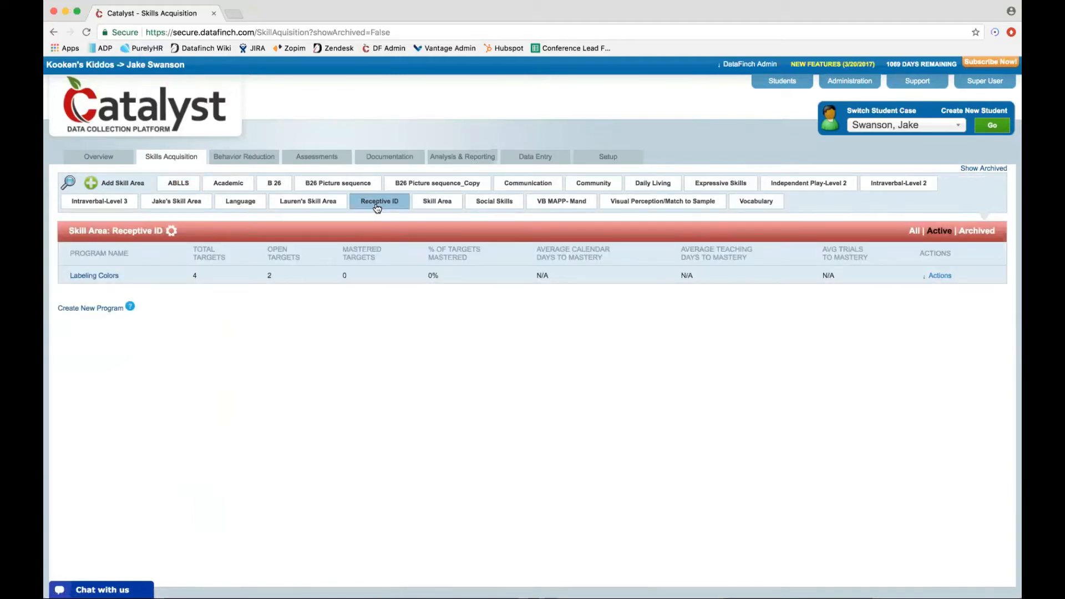
pyautogui.click(105, 276)
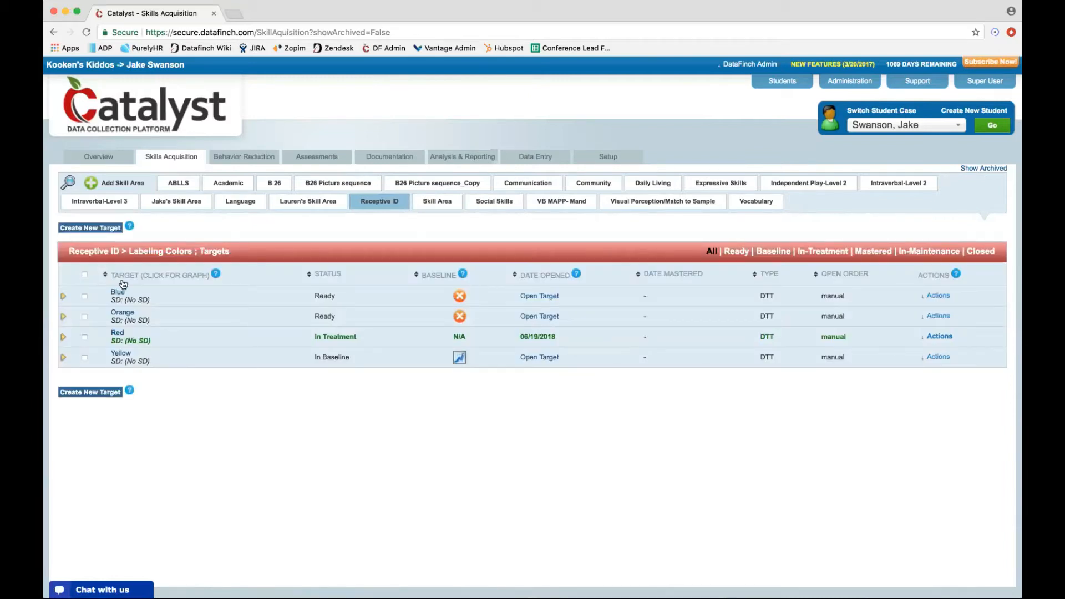
# Create a target named White with target type DTT in the Labeling Colors program and save it
pyautogui.click(92, 394)
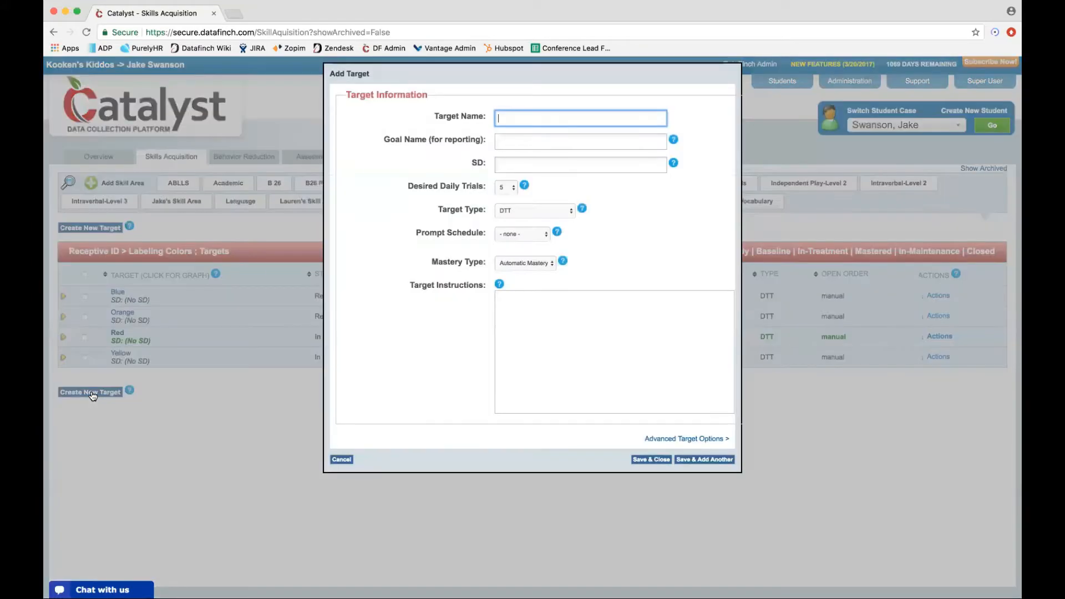
pyautogui.write('White')
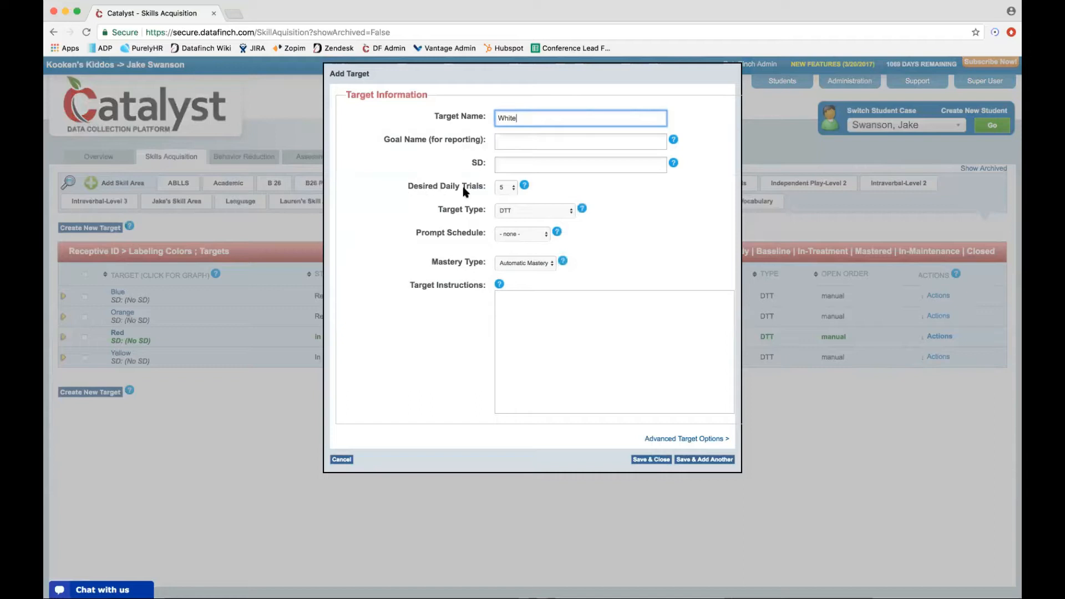
pyautogui.click(518, 211)
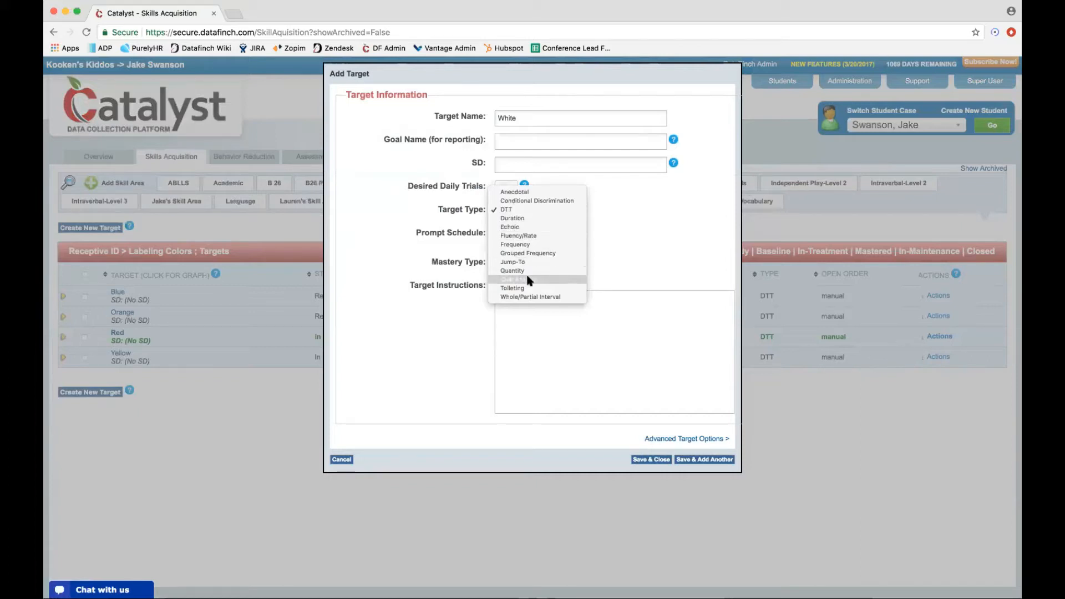
pyautogui.click(437, 330)
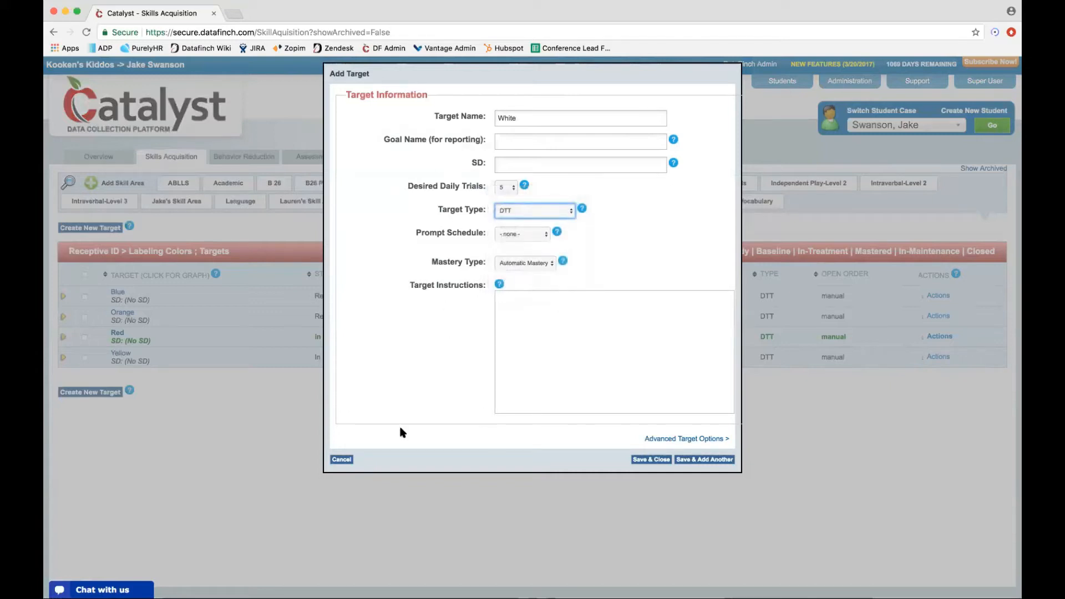
pyautogui.click(650, 461)
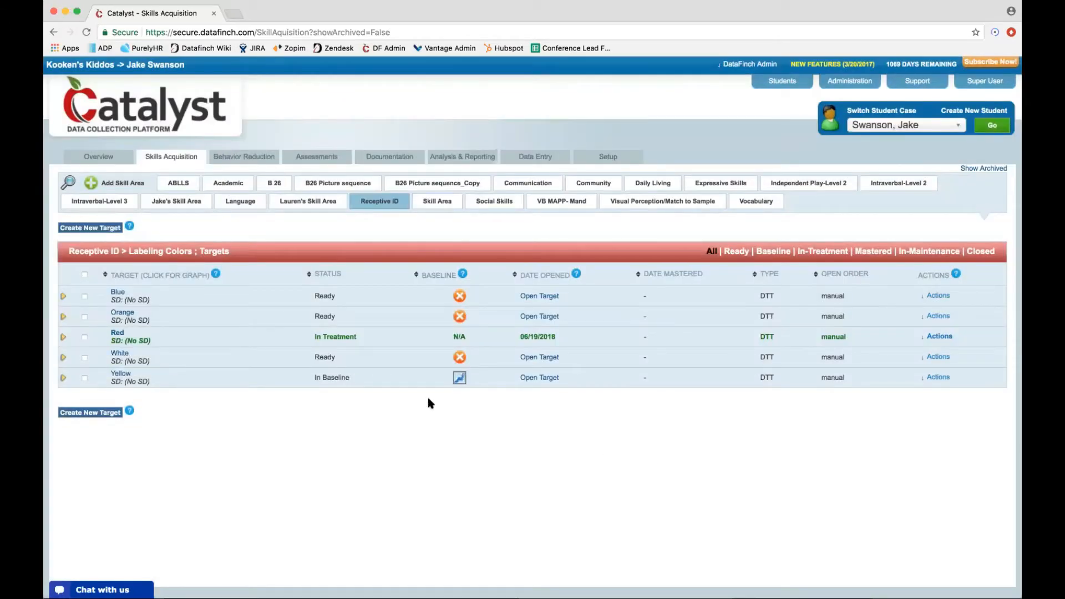
# Bring up the baseline confirmation for the White target and cancel it
pyautogui.moveTo(337, 353); pyautogui.dragTo(311, 358)
pyautogui.click(460, 358)
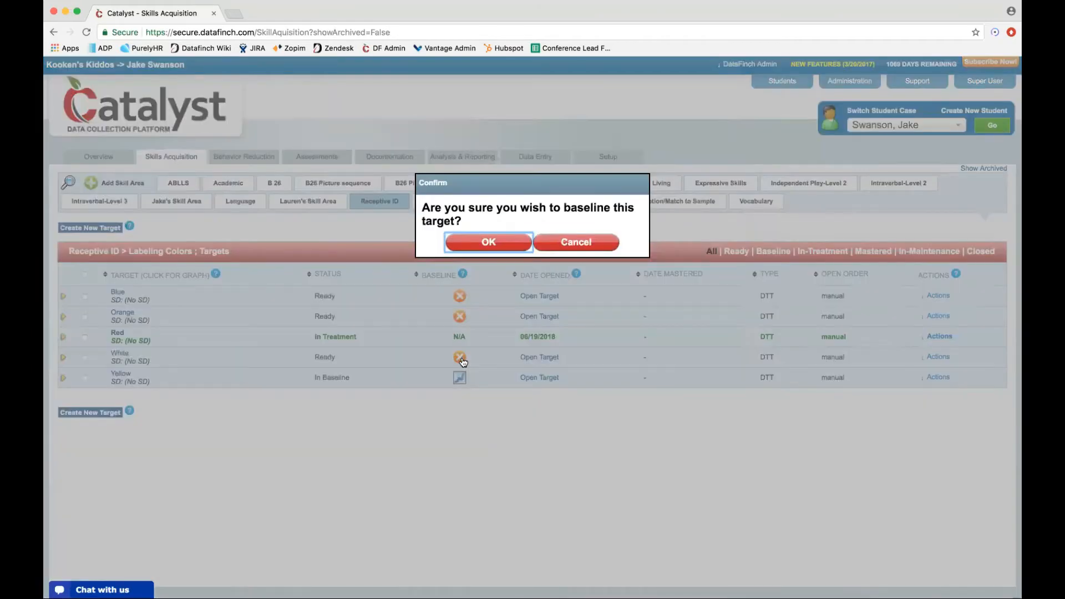
pyautogui.click(574, 244)
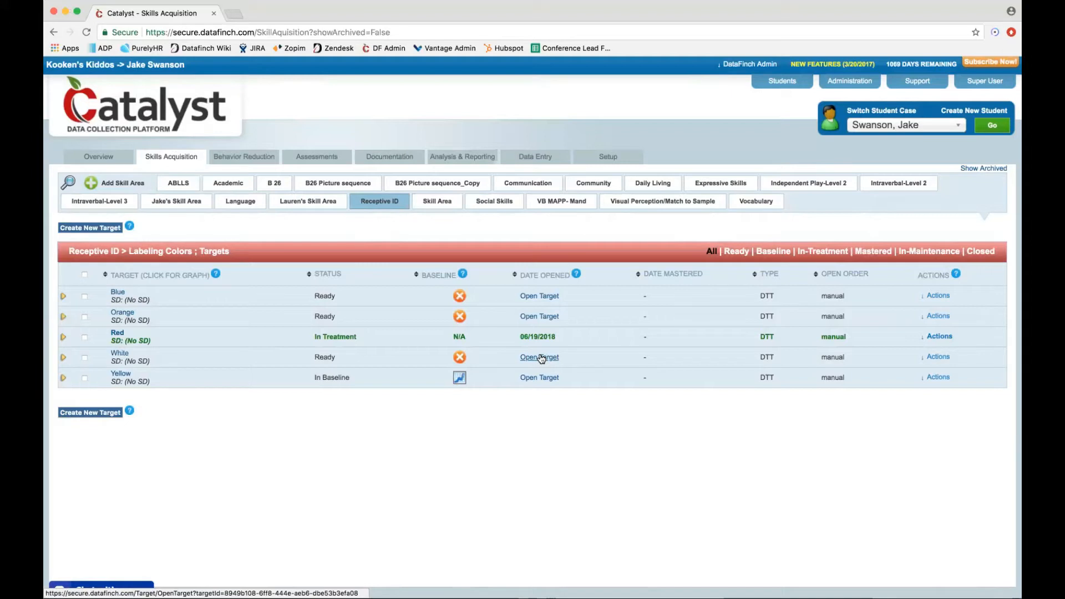
# Examine the Mastery Criteria and Maintenance Criteria in the student's setup
pyautogui.click(606, 159)
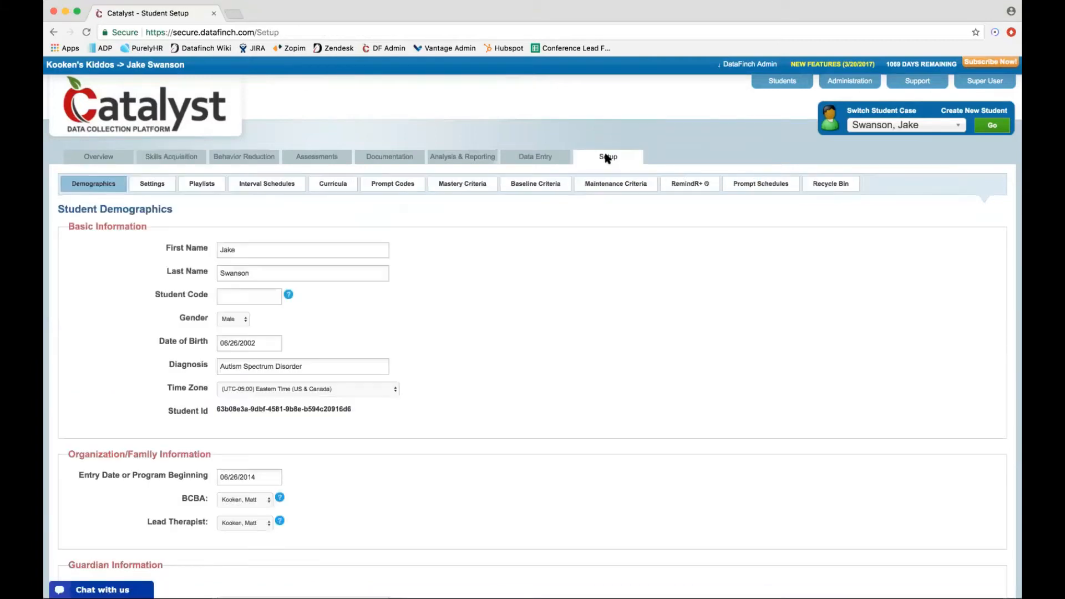
pyautogui.click(477, 189)
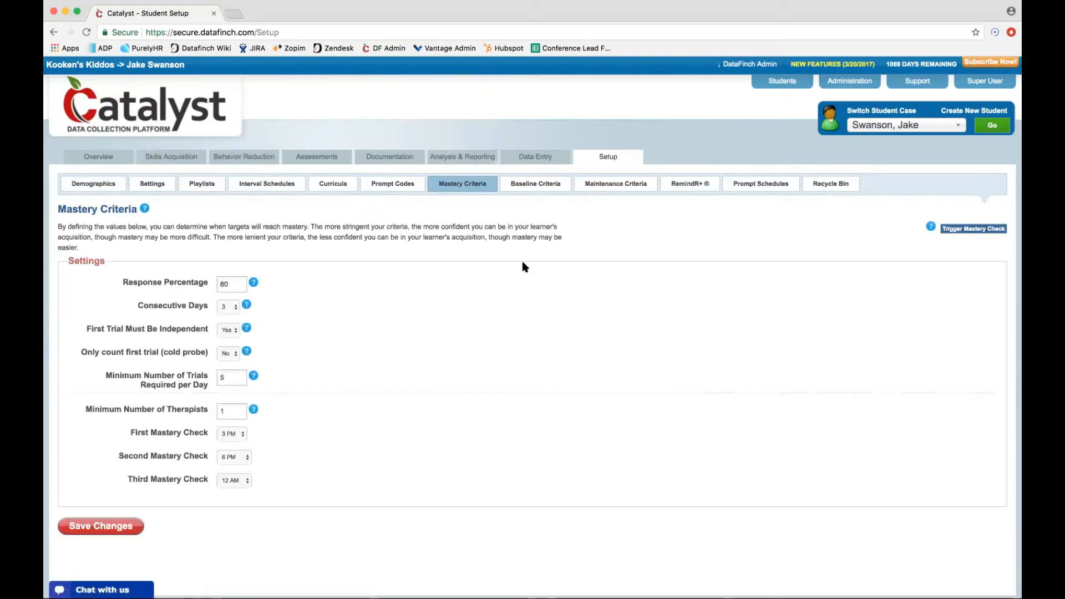
pyautogui.click(224, 284)
pyautogui.click(618, 193)
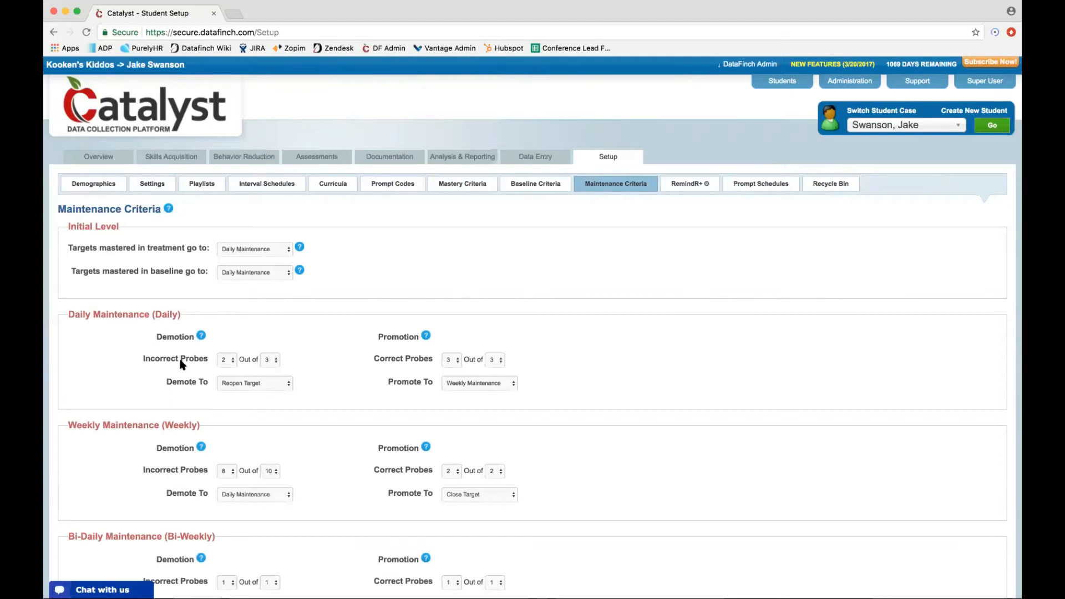
pyautogui.scroll(-1, 190, 355)
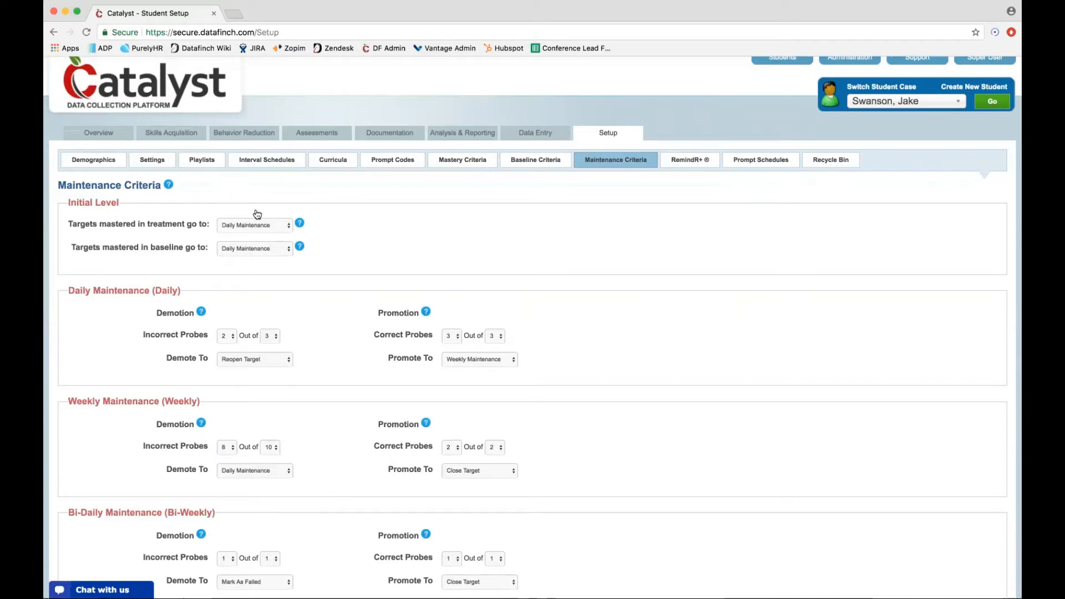
# Return to Skills Acquisition and graph the in-treatment Blue target in the larger program of the skill area named after the student
pyautogui.click(172, 133)
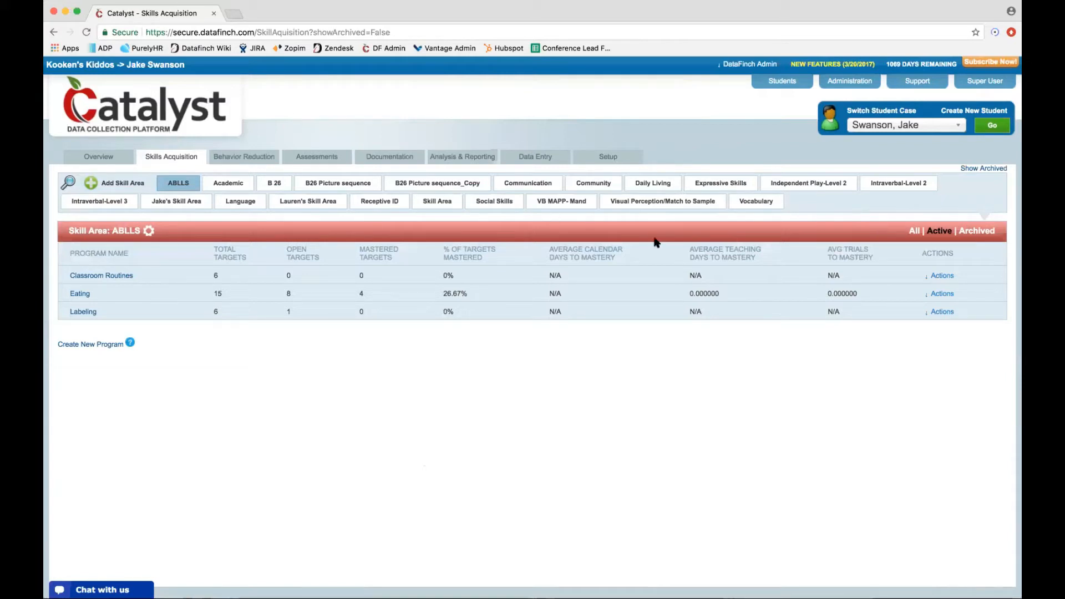
pyautogui.click(181, 206)
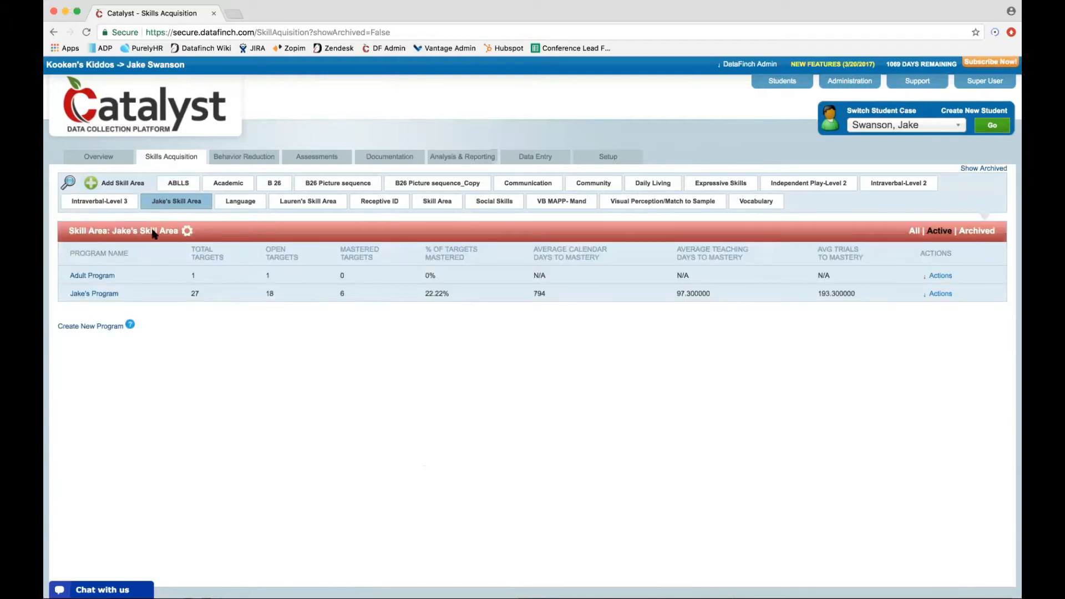
pyautogui.click(90, 294)
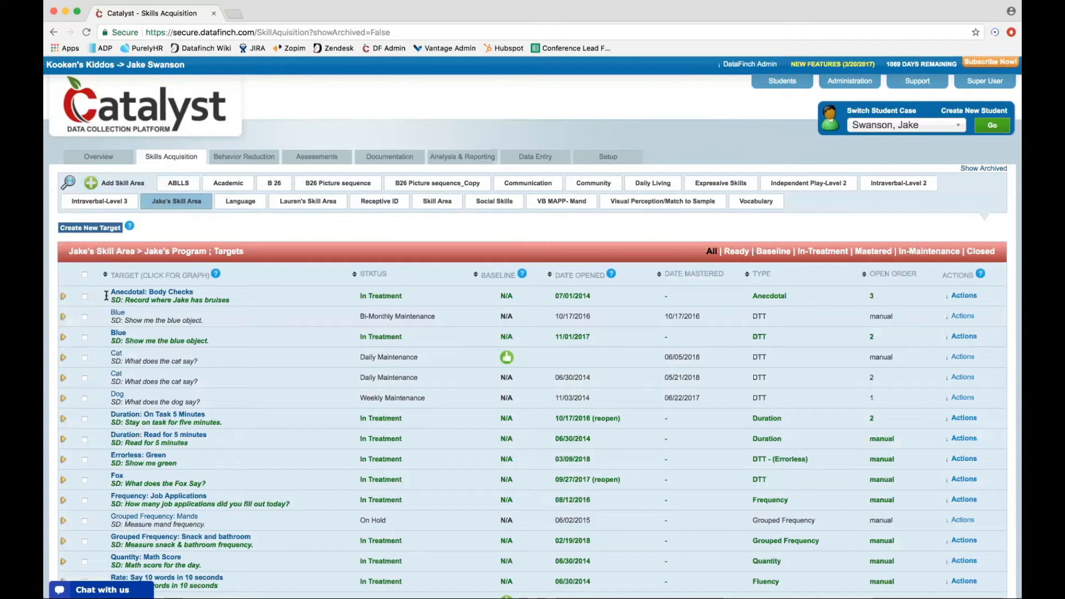
pyautogui.click(121, 335)
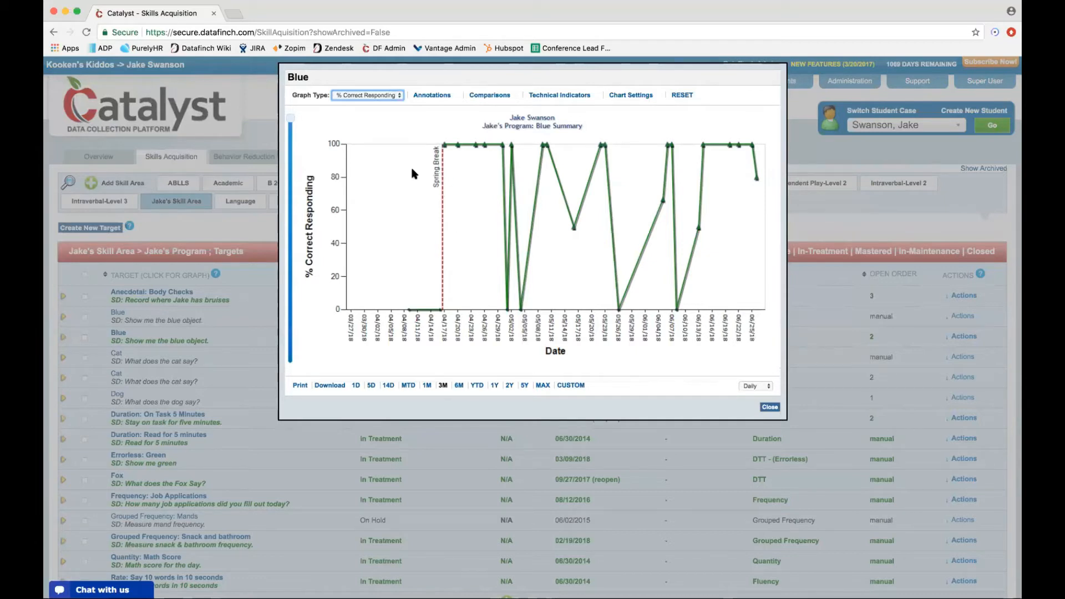
# View the Blue target's graph as Time of Day and Prompt Counts, and restore % Correct Responding
pyautogui.click(360, 97)
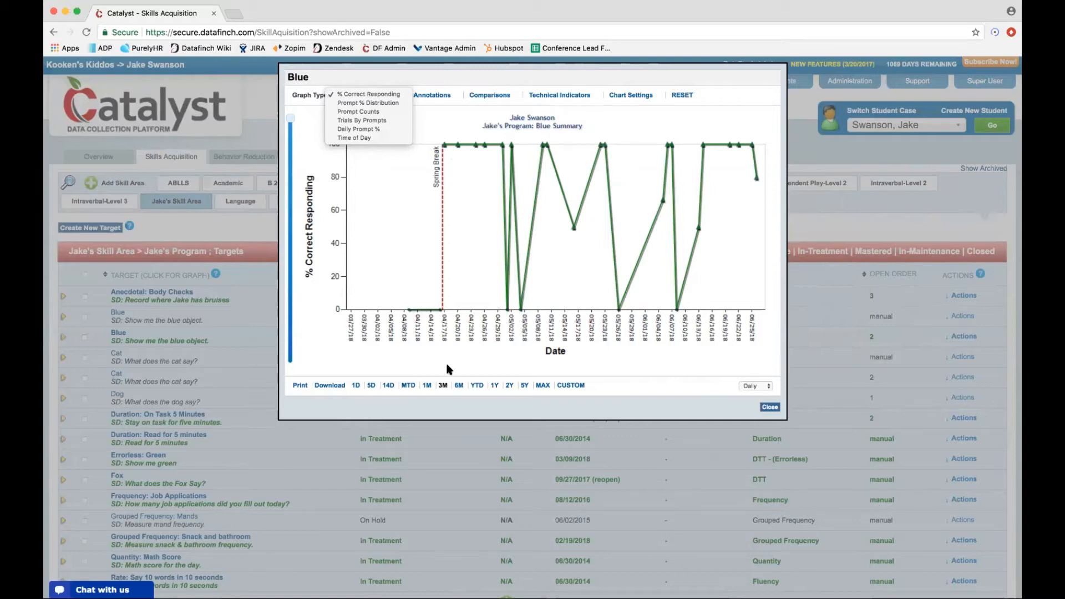
pyautogui.click(353, 138)
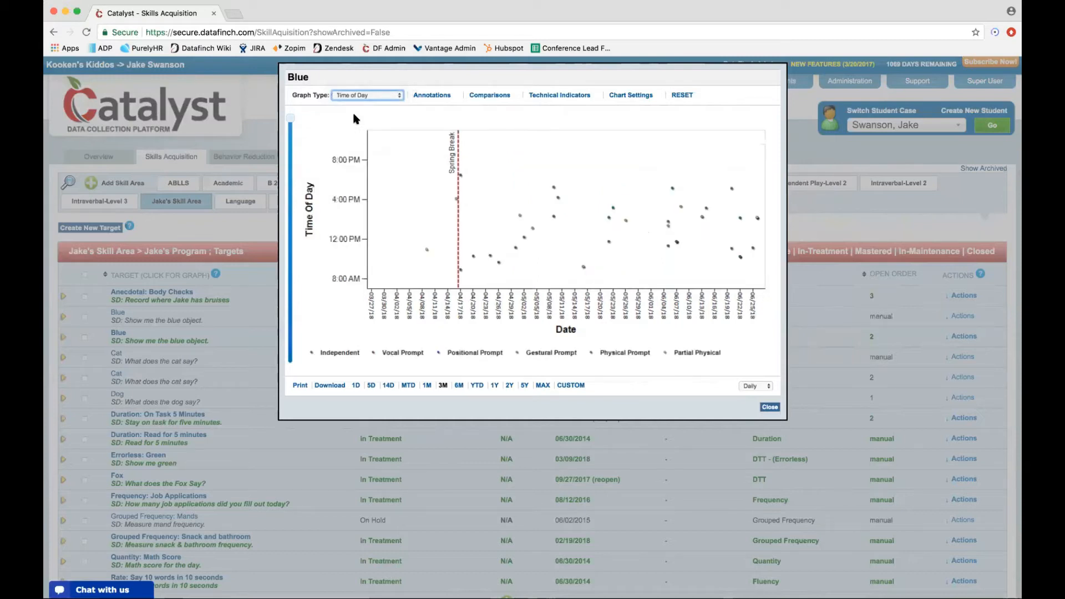
pyautogui.click(362, 96)
pyautogui.click(368, 69)
pyautogui.click(354, 94)
pyautogui.click(366, 77)
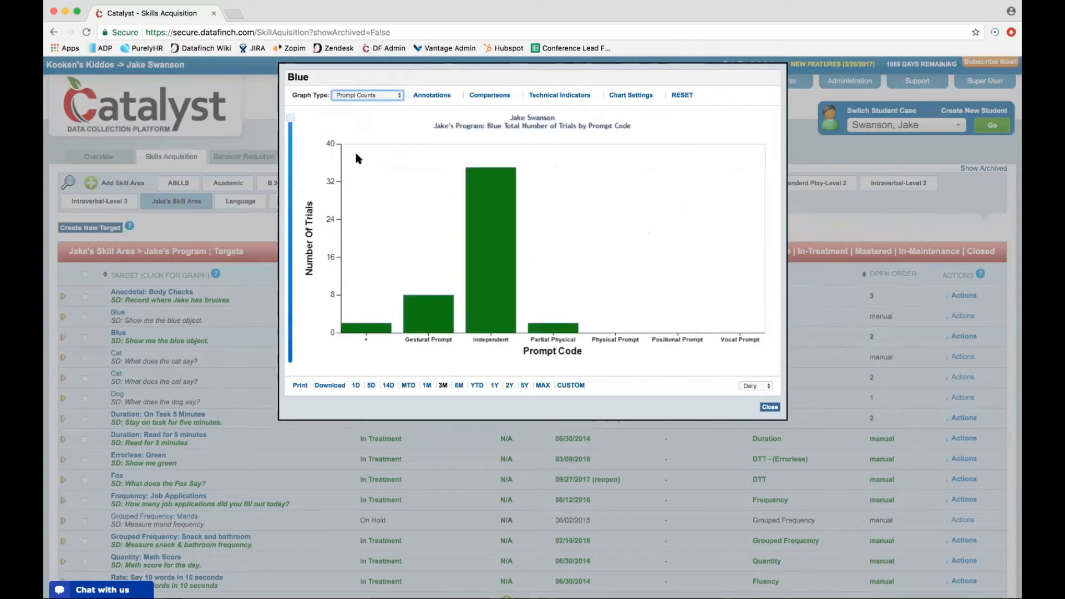
# Look through the Blue graph's annotation, comparison, technical indicator and chart setting options
pyautogui.click(434, 98)
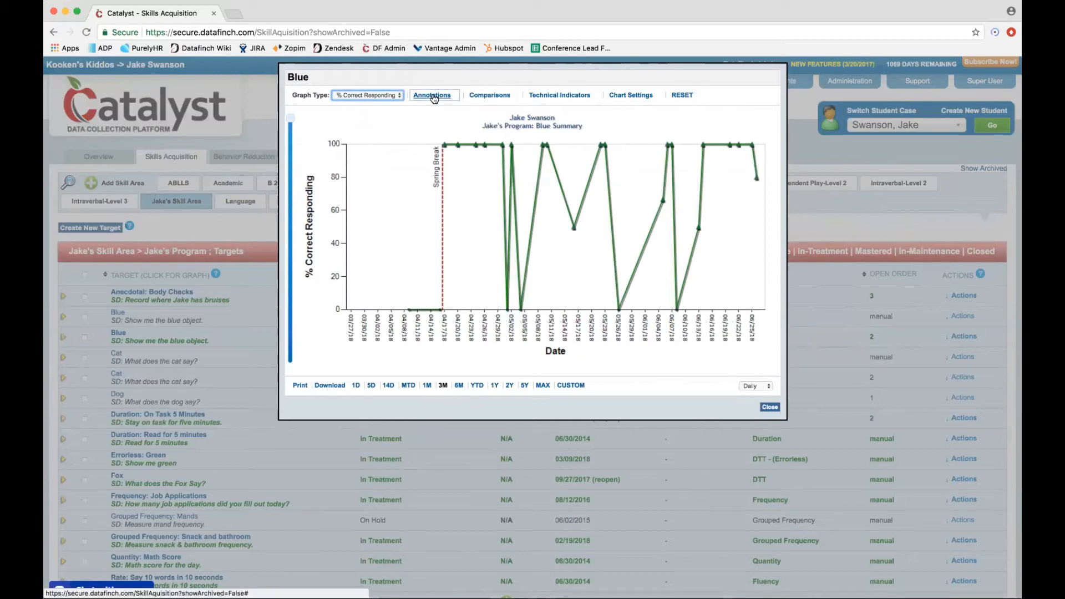
pyautogui.click(491, 97)
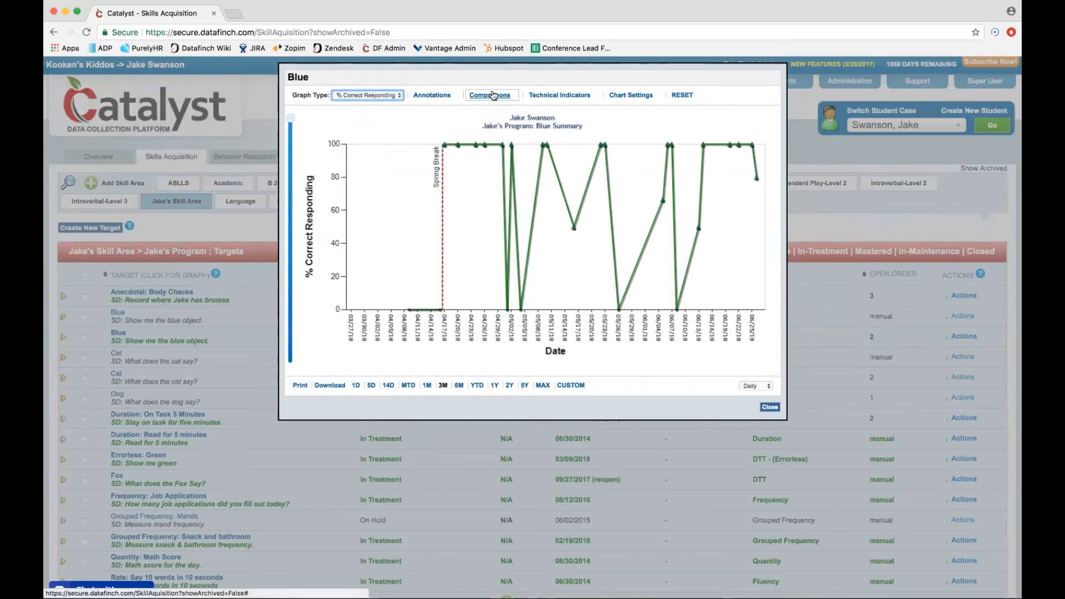
pyautogui.click(492, 98)
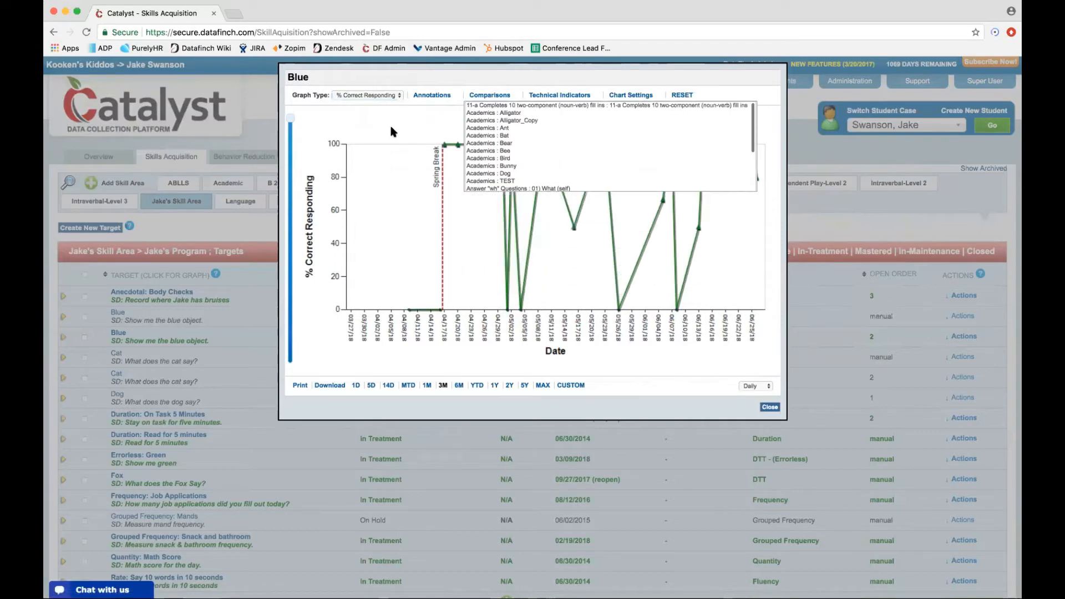
pyautogui.click(559, 96)
pyautogui.click(560, 98)
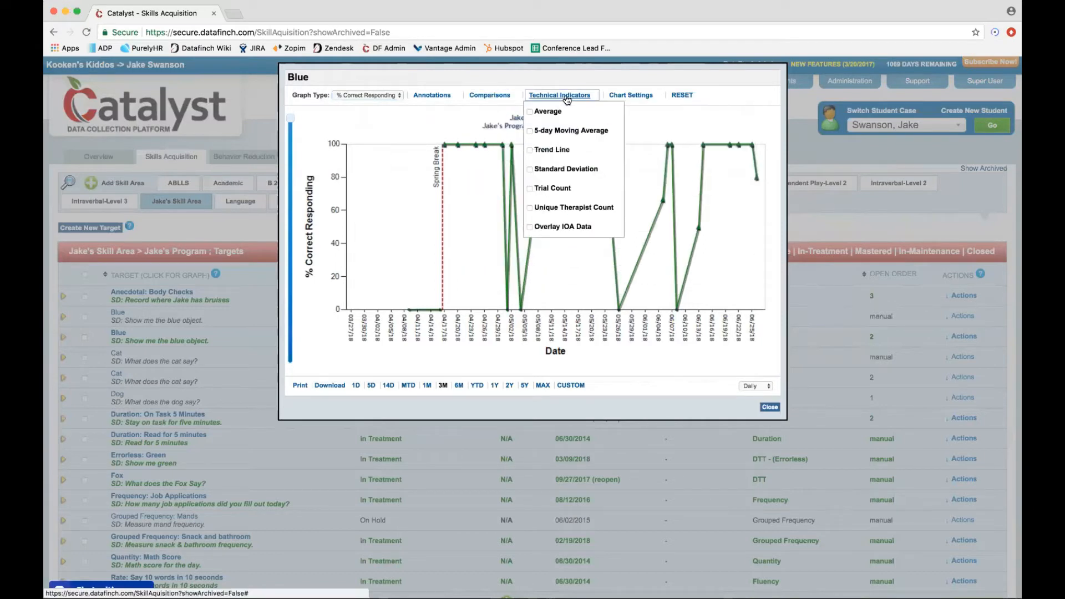
pyautogui.click(626, 96)
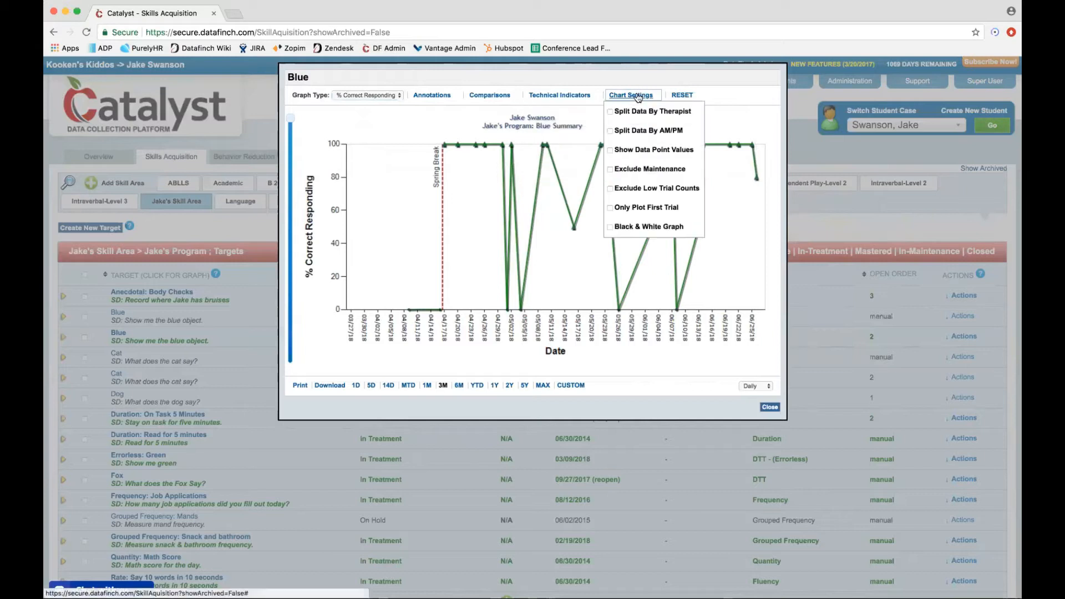
# Try splitting the Blue graph's data by therapist and turn the split off again
pyautogui.click(652, 115)
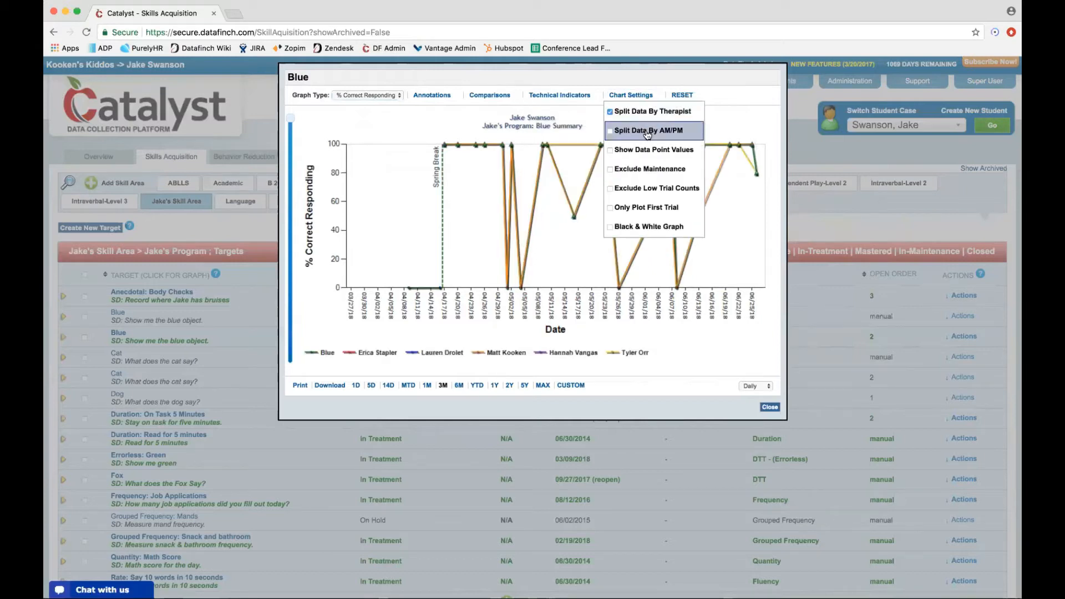
pyautogui.click(648, 131)
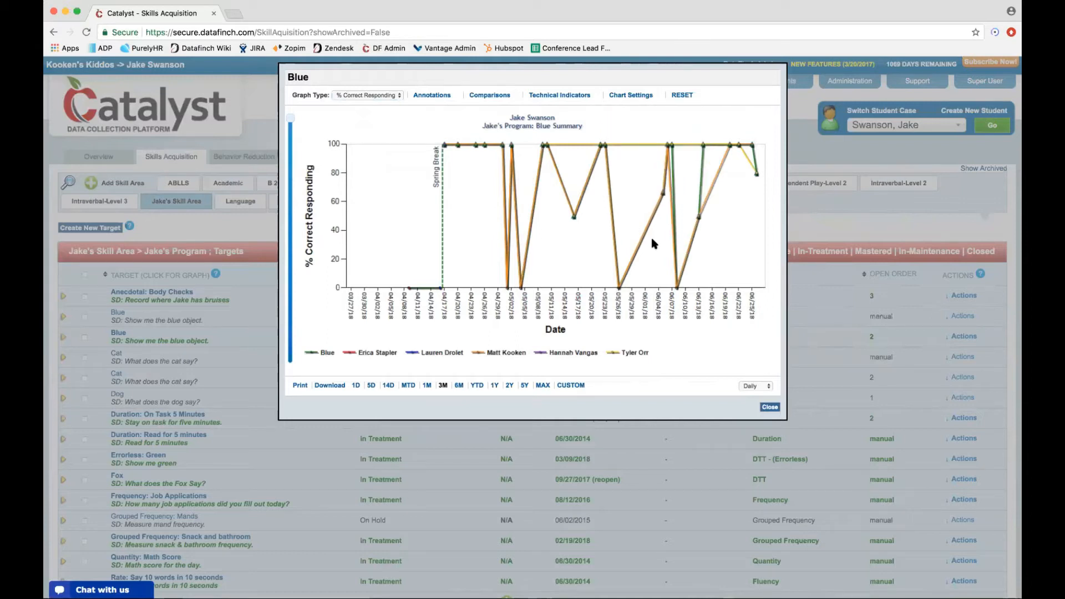
pyautogui.click(631, 96)
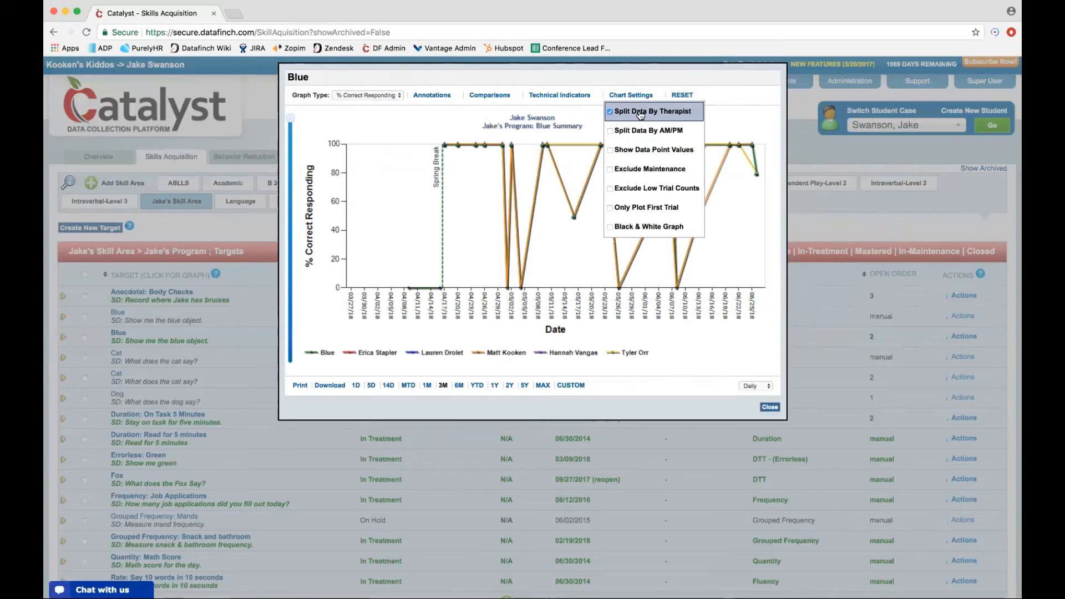
pyautogui.click(641, 113)
# Recheck the Blue graph's technical indicators and chart settings, and close the graph
pyautogui.click(566, 97)
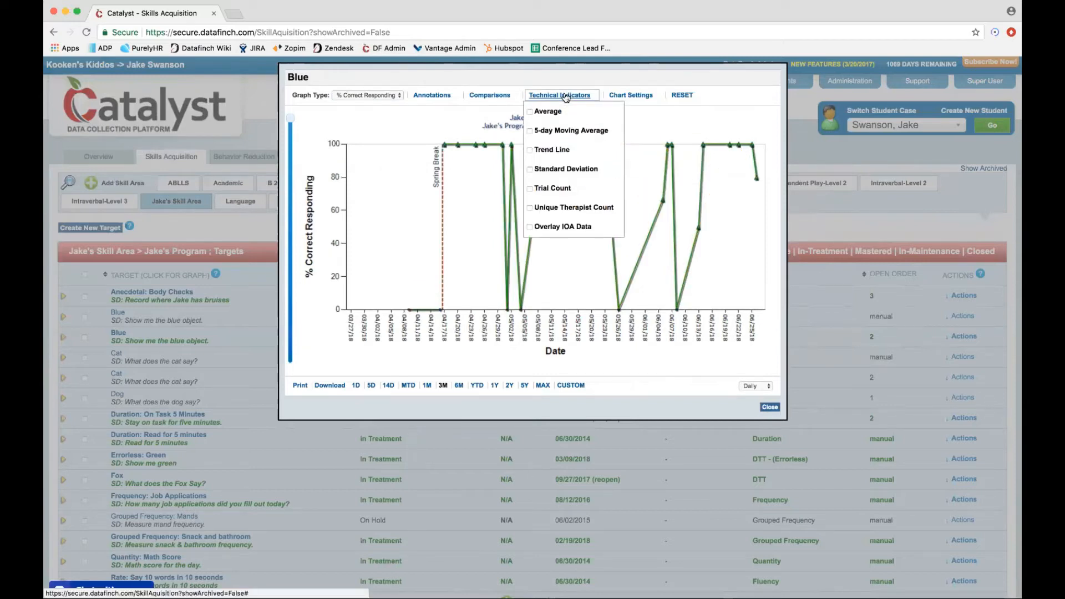
pyautogui.click(501, 97)
pyautogui.click(600, 95)
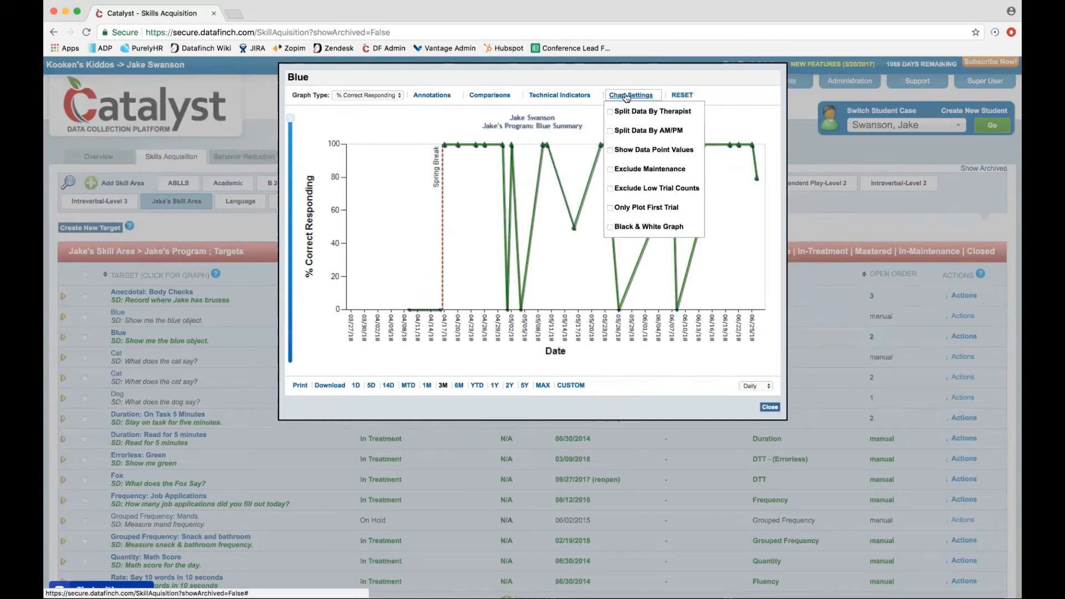
pyautogui.press('Escape')
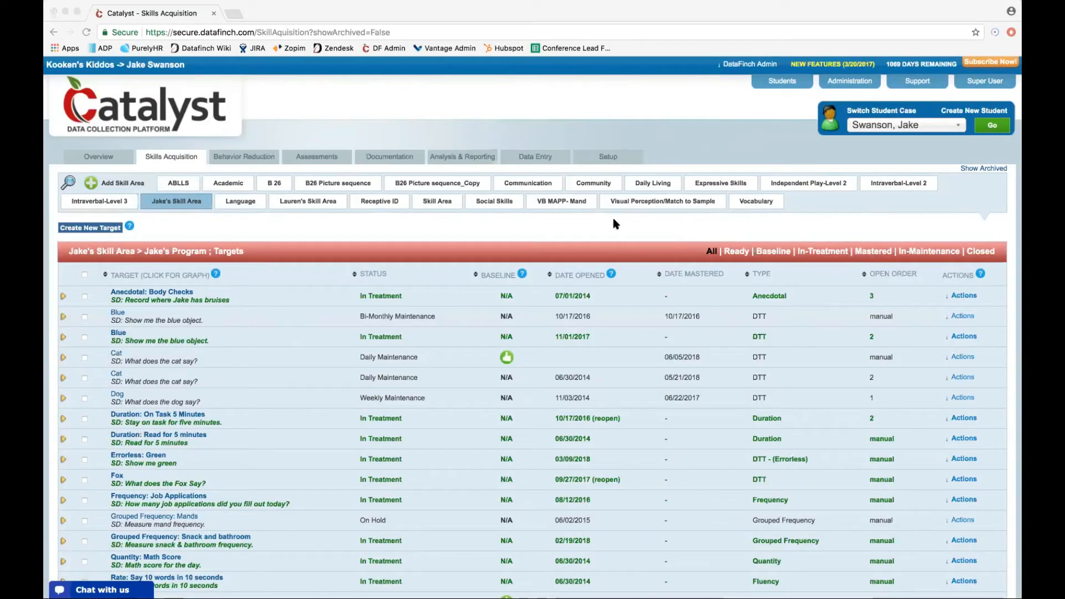
# Open the Settings section of the student's setup
pyautogui.click(63, 238)
pyautogui.click(609, 157)
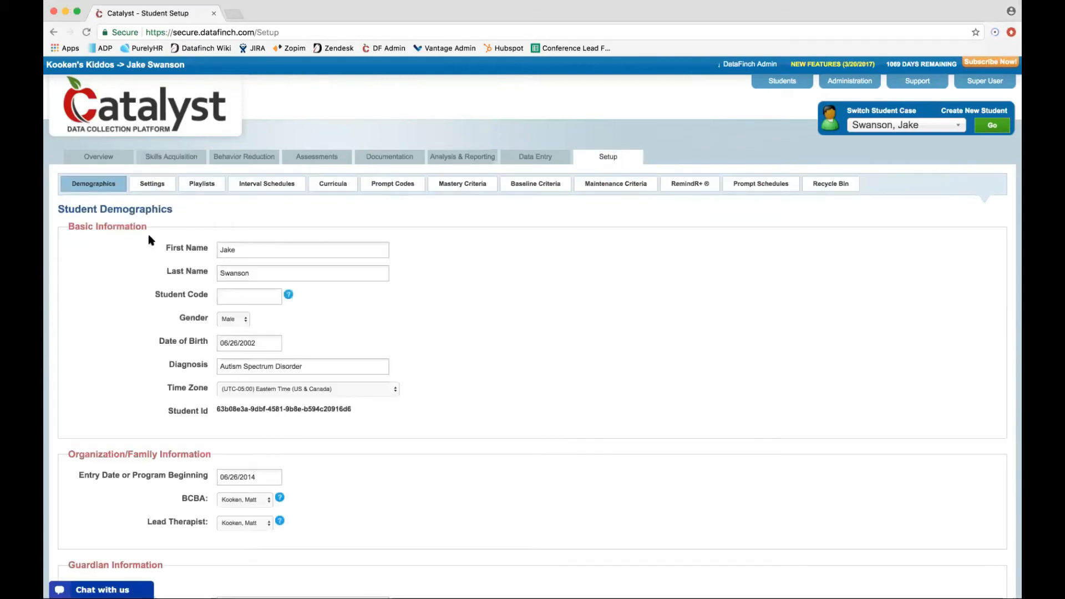
pyautogui.click(151, 186)
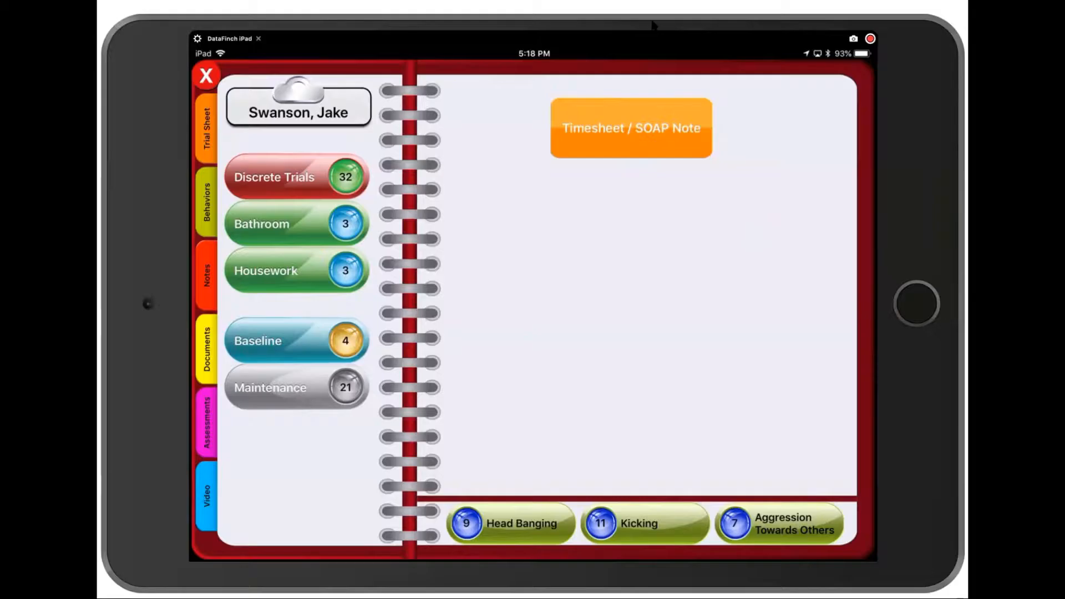
# Start a new SOAP note entry for the student and set its service location to Center
pyautogui.click(628, 128)
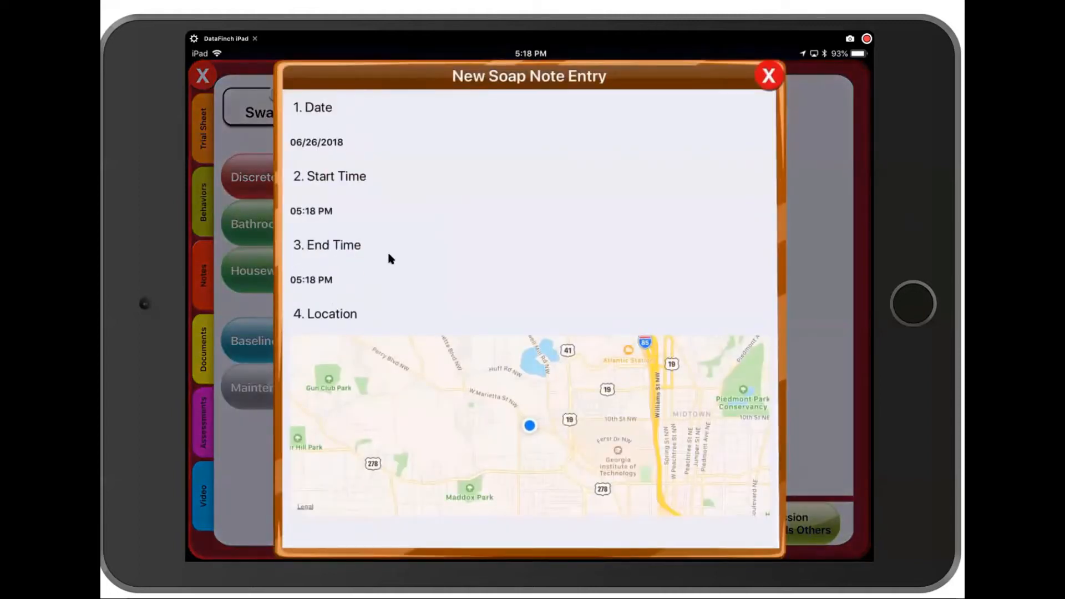
pyautogui.scroll(-3, 387, 251)
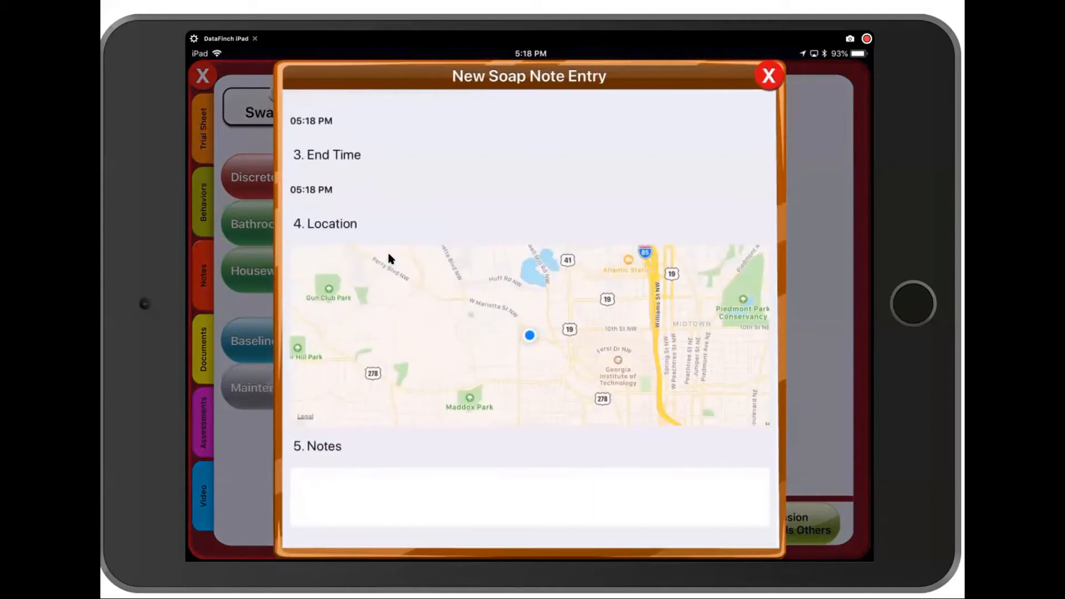
pyautogui.scroll(-10, 389, 255)
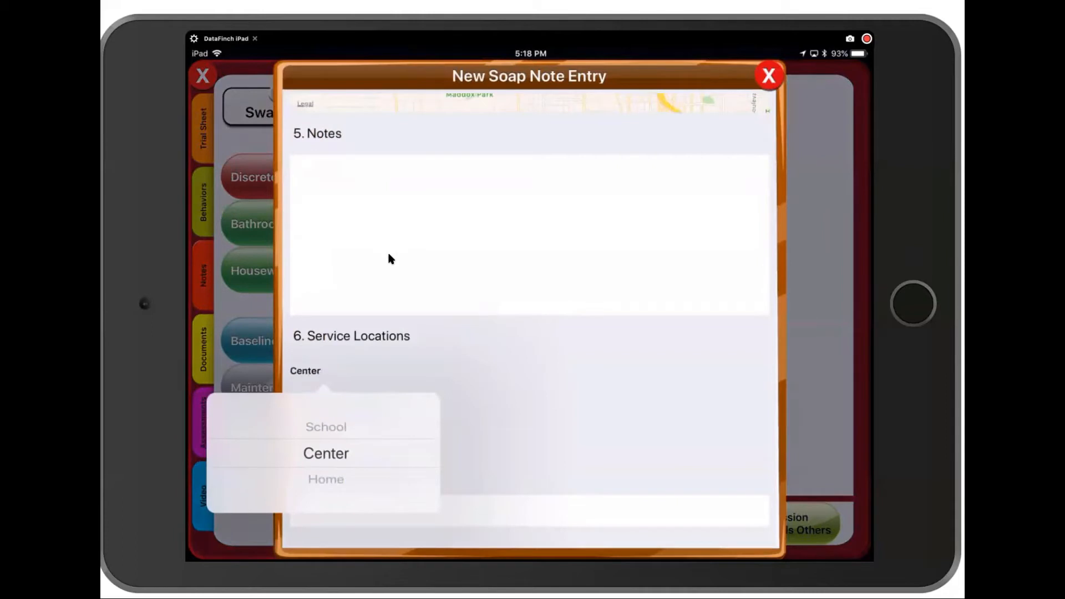
pyautogui.click(389, 256)
pyautogui.scroll(-4, 388, 256)
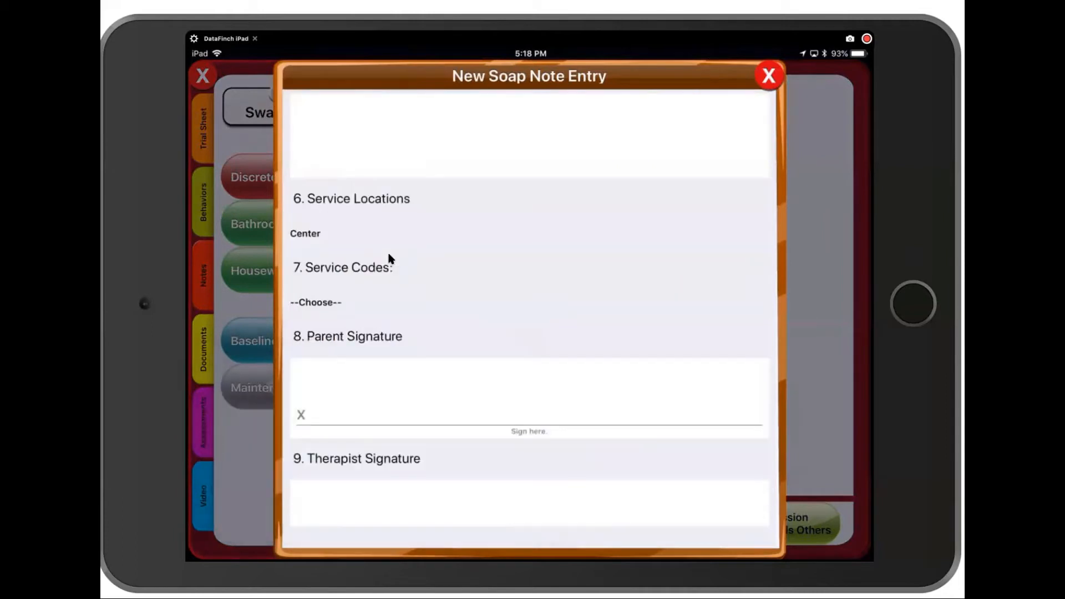
# Sign the SOAP note in both the parent and the therapist signature areas
pyautogui.scroll(-3, 390, 259)
pyautogui.moveTo(316, 320)
pyautogui.mouseDown()
pyautogui.moveTo(416, 328)
pyautogui.moveTo(478, 308)
pyautogui.mouseUp()
pyautogui.moveTo(331, 461); pyautogui.dragTo(505, 406)
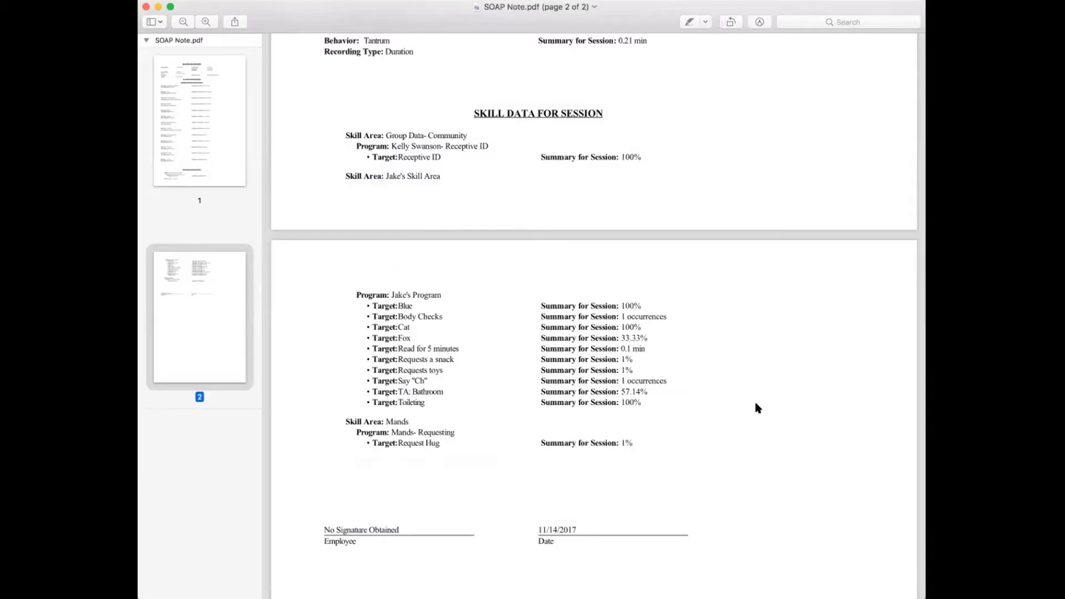
# Read through the SOAP Note PDF from the session details to the behavior and skill data
pyautogui.scroll(15, 758, 408)
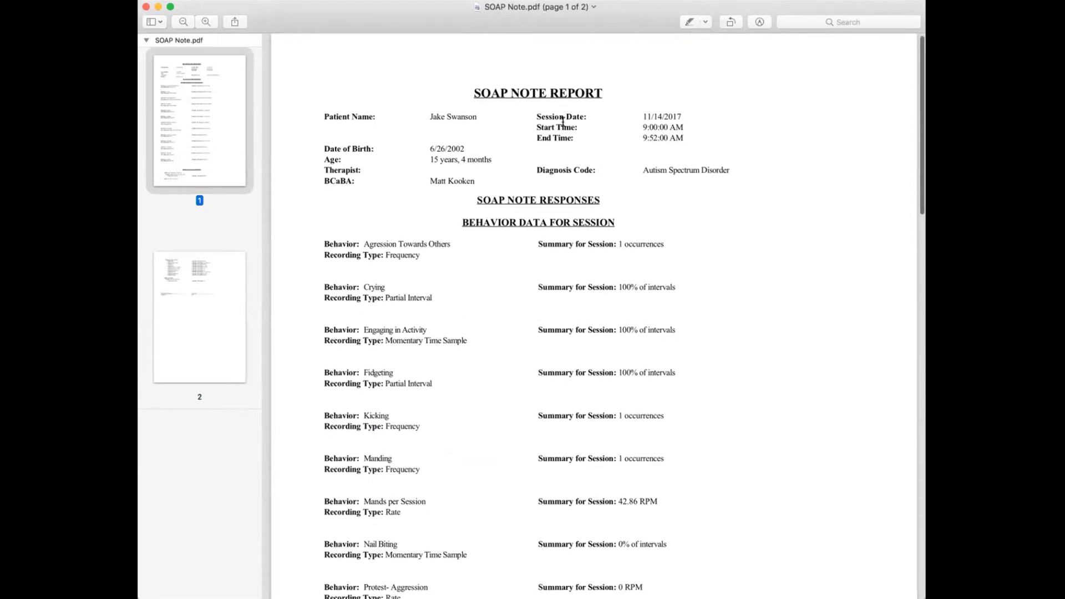
pyautogui.scroll(-1, 626, 300)
pyautogui.scroll(-3, 616, 298)
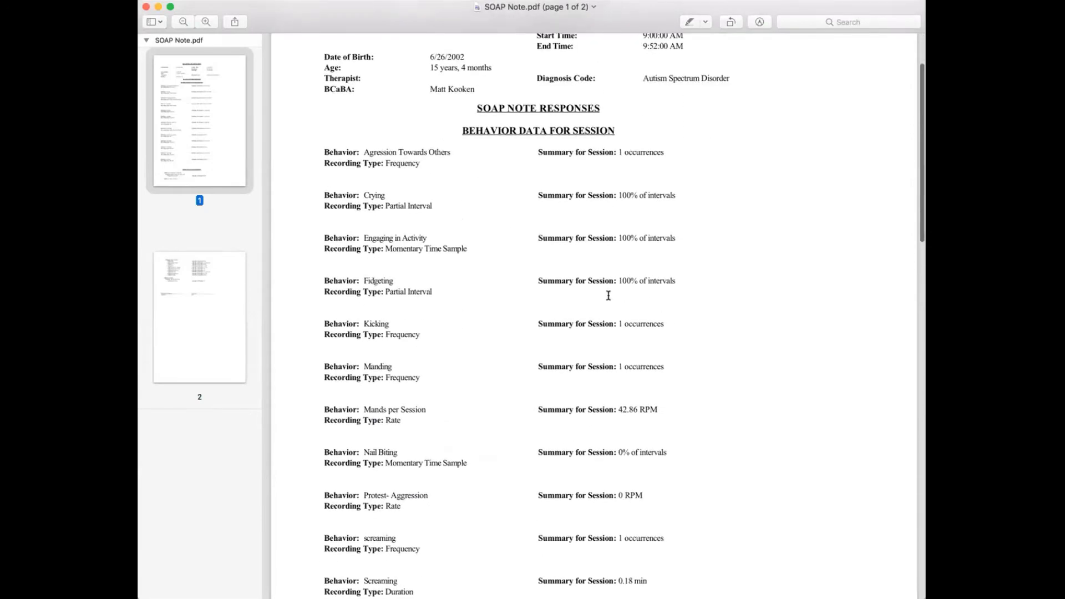
pyautogui.scroll(-20, 608, 295)
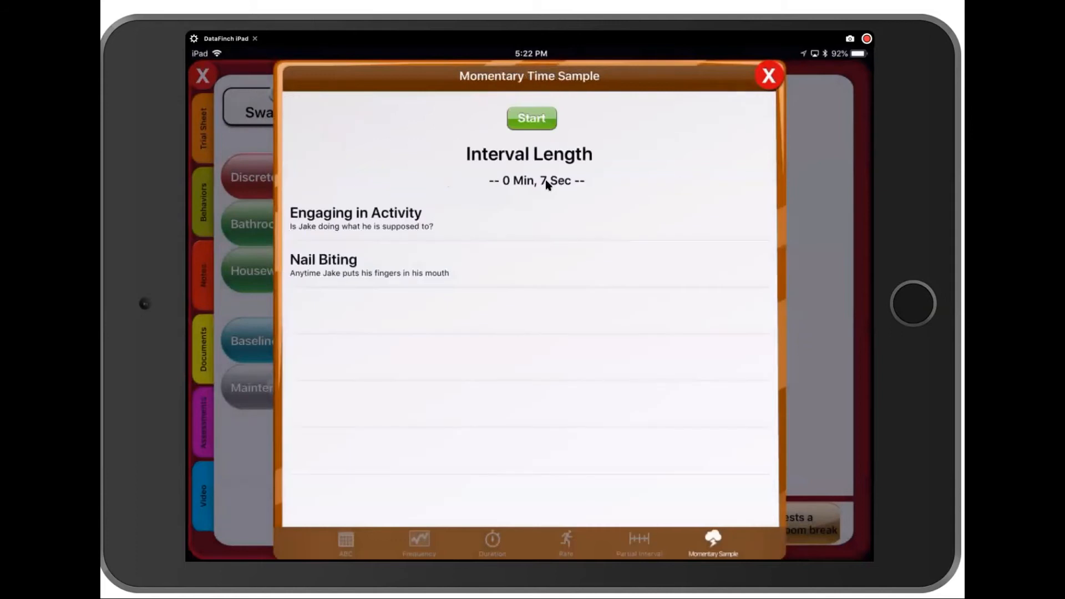
# Check the interval length choices for the momentary time sample and leave the setting as it is
pyautogui.click(560, 185)
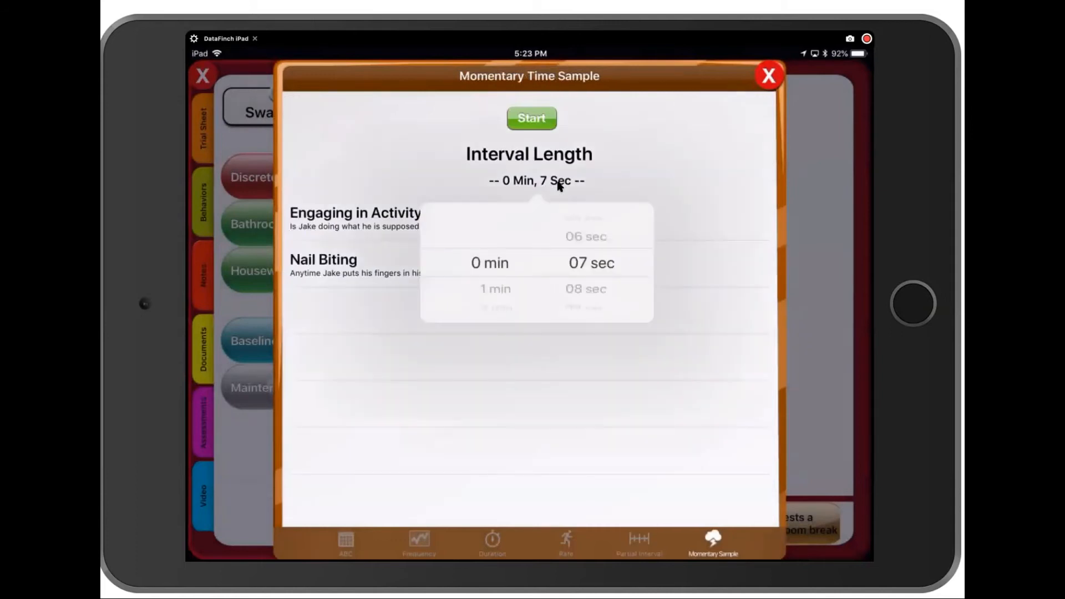
pyautogui.click(559, 186)
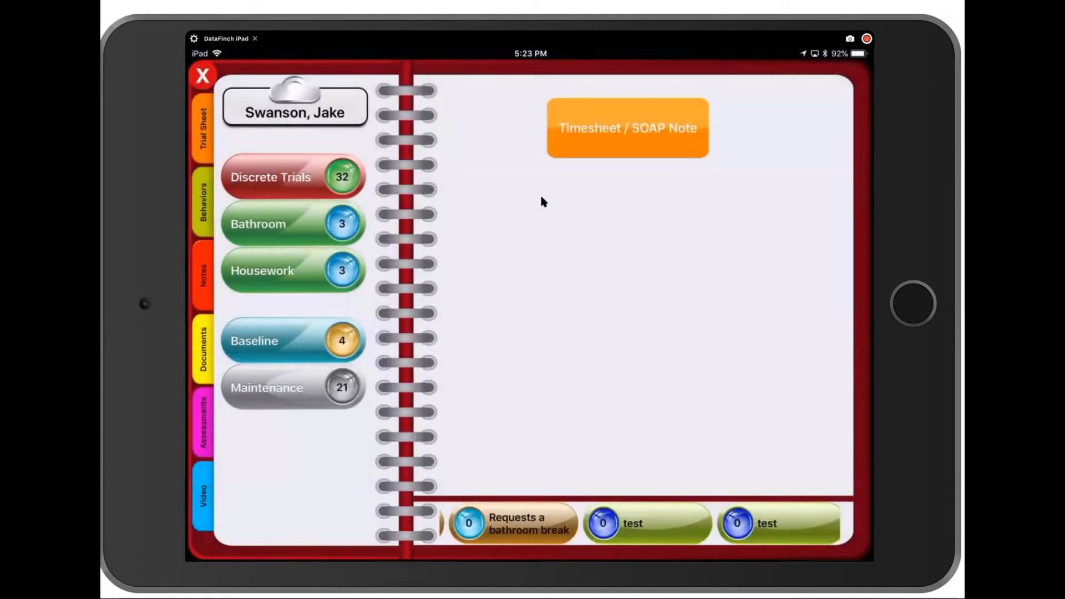
# Open a new Discrete Trials teaching lesson and look over its lesson settings and program list
pyautogui.click(273, 172)
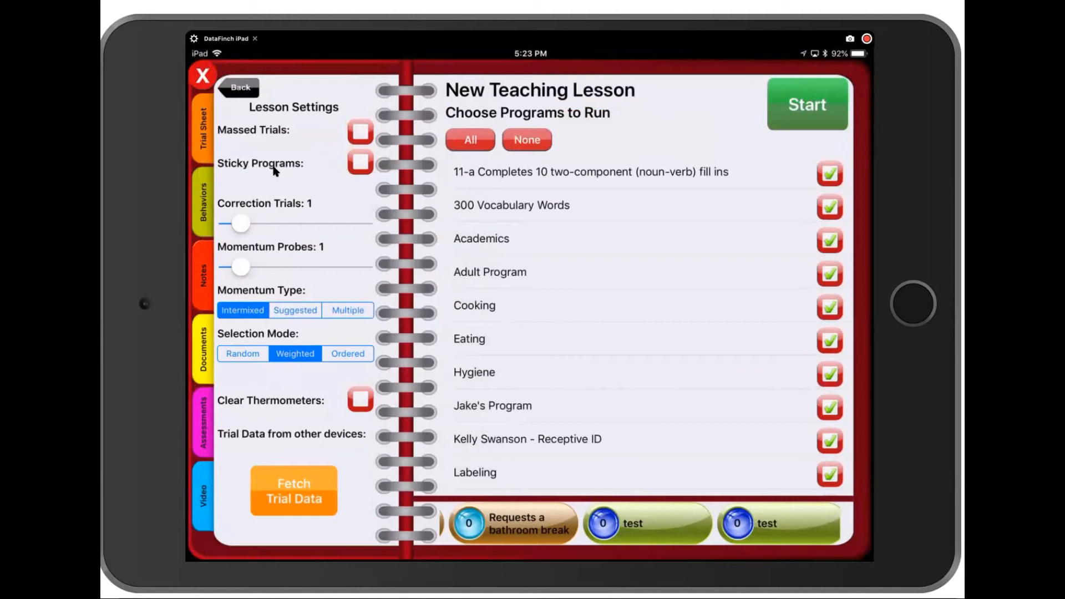
pyautogui.scroll(-4, 648, 327)
pyautogui.scroll(4, 648, 327)
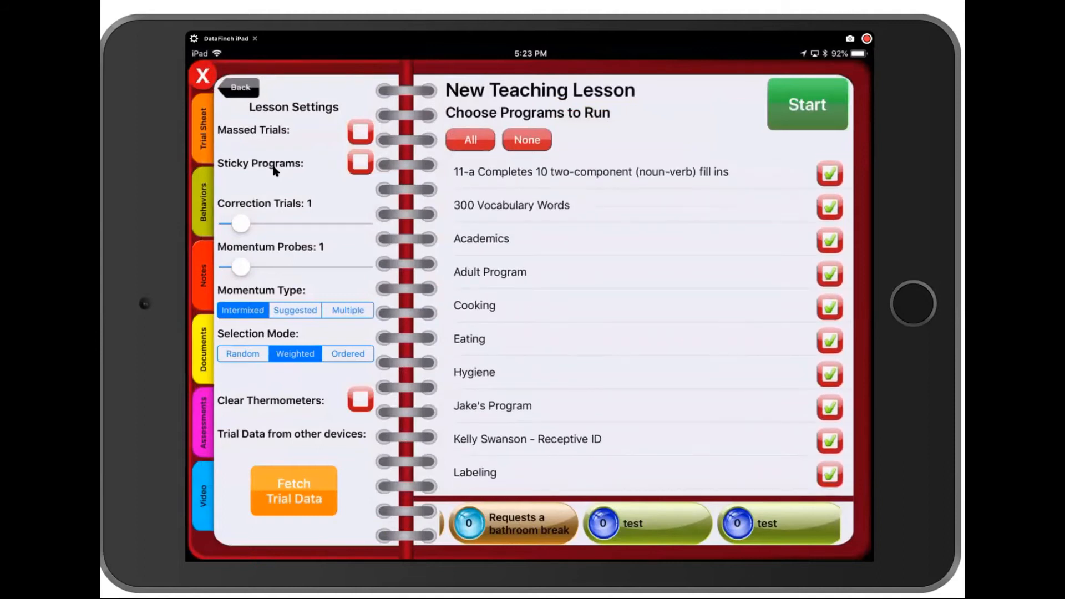
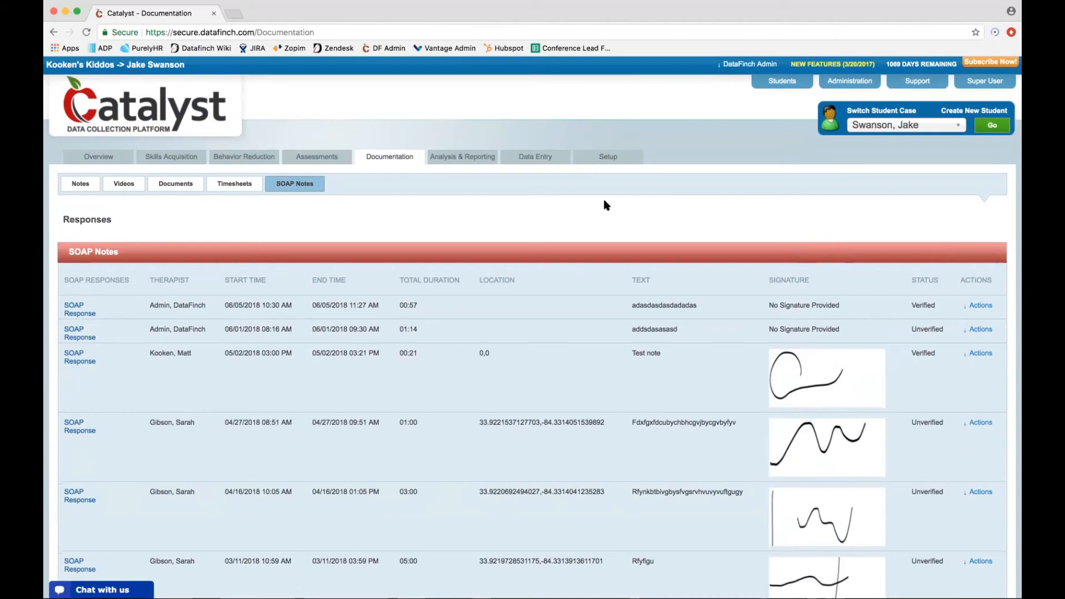
# Open the Curricula section of the student's setup in the Catalyst web portal
pyautogui.click(610, 162)
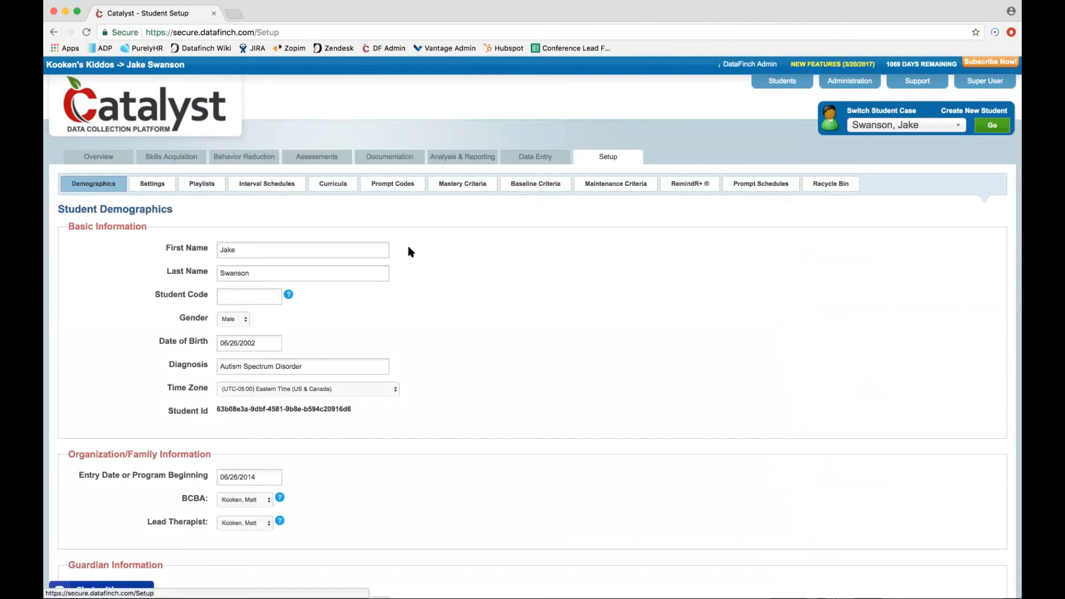
pyautogui.click(334, 189)
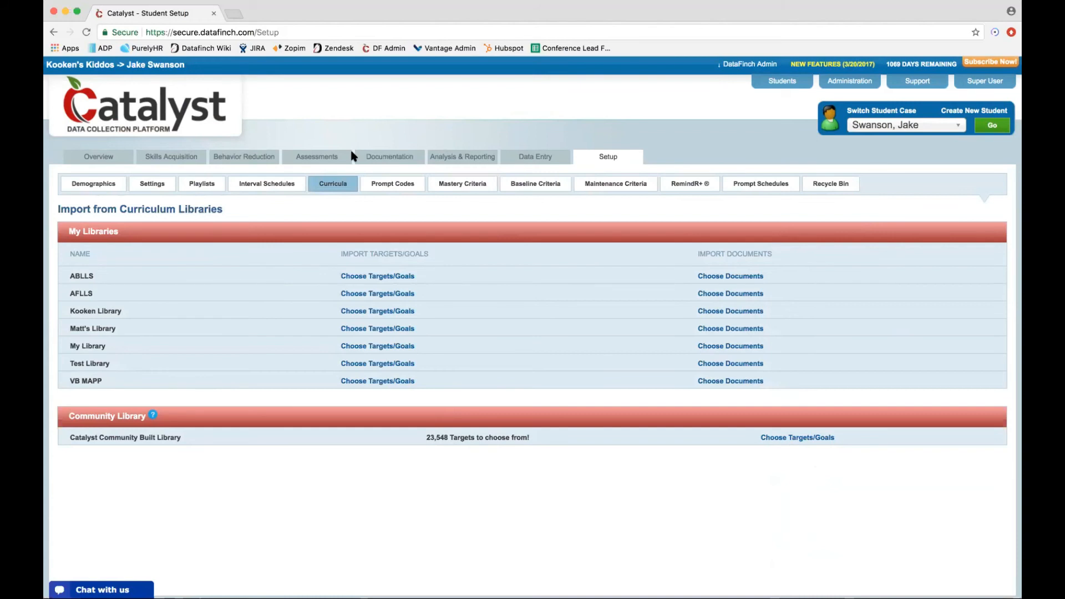
# Run the cumulative Recently Mastered Targets report and look through its mastery dates and trial totals
pyautogui.click(459, 160)
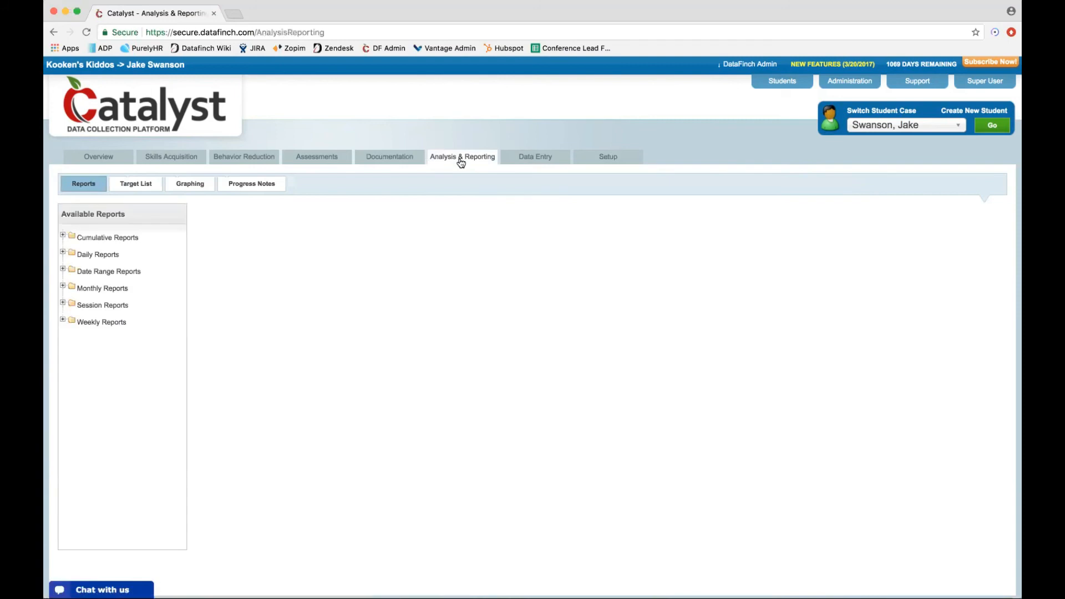
pyautogui.click(458, 157)
pyautogui.click(91, 238)
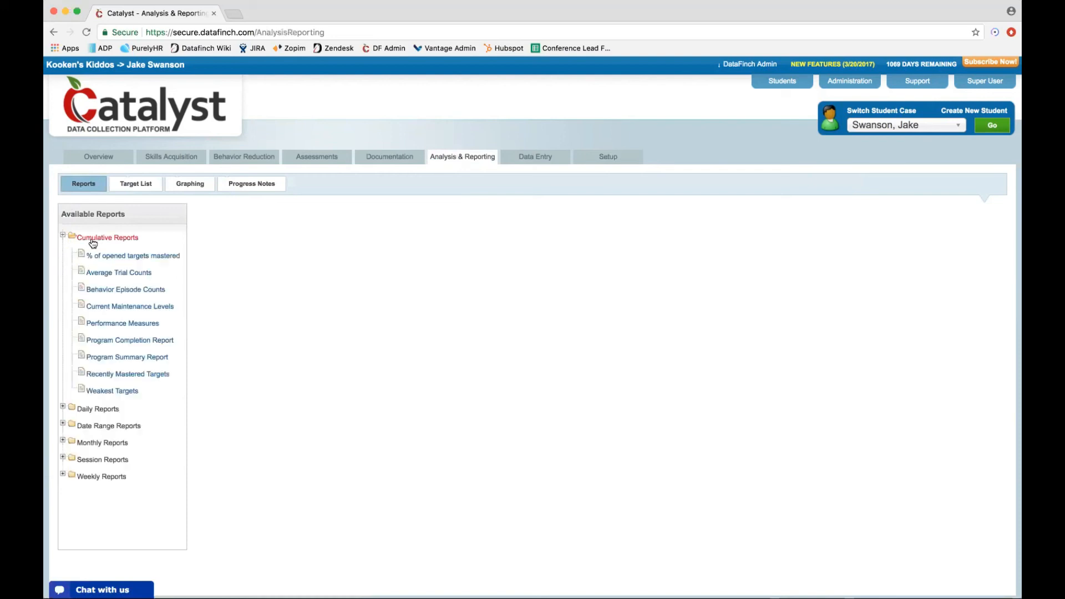
pyautogui.click(122, 375)
pyautogui.click(211, 241)
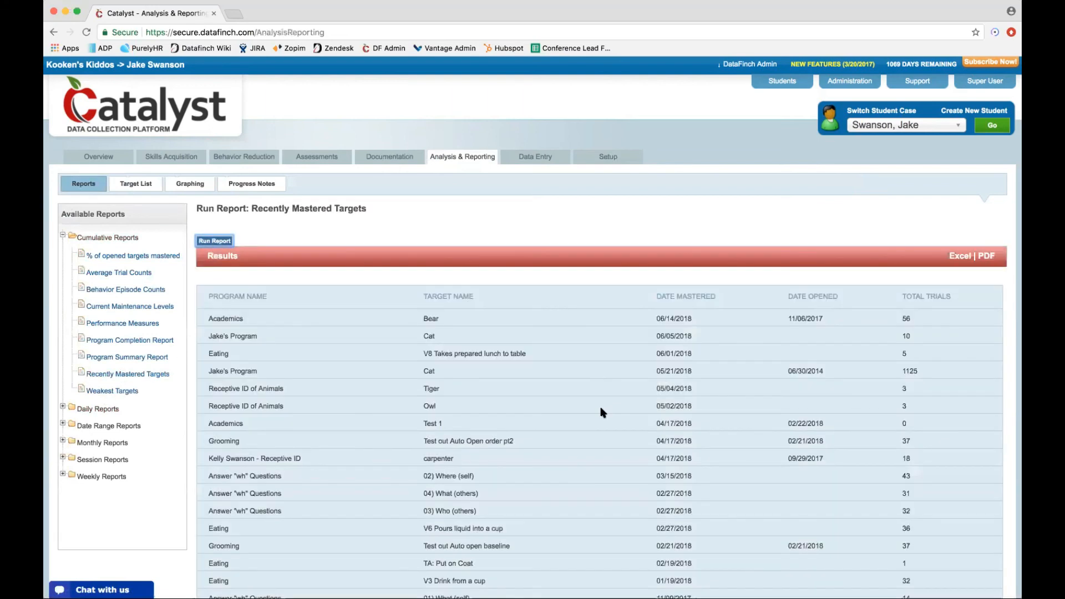
pyautogui.scroll(-5, 602, 413)
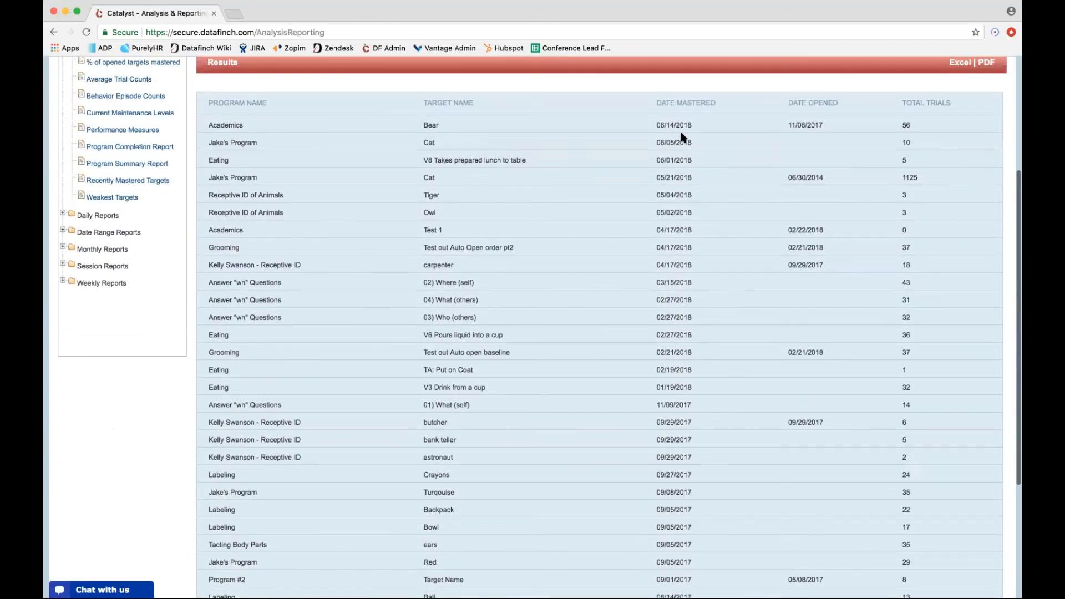
pyautogui.scroll(5, 694, 136)
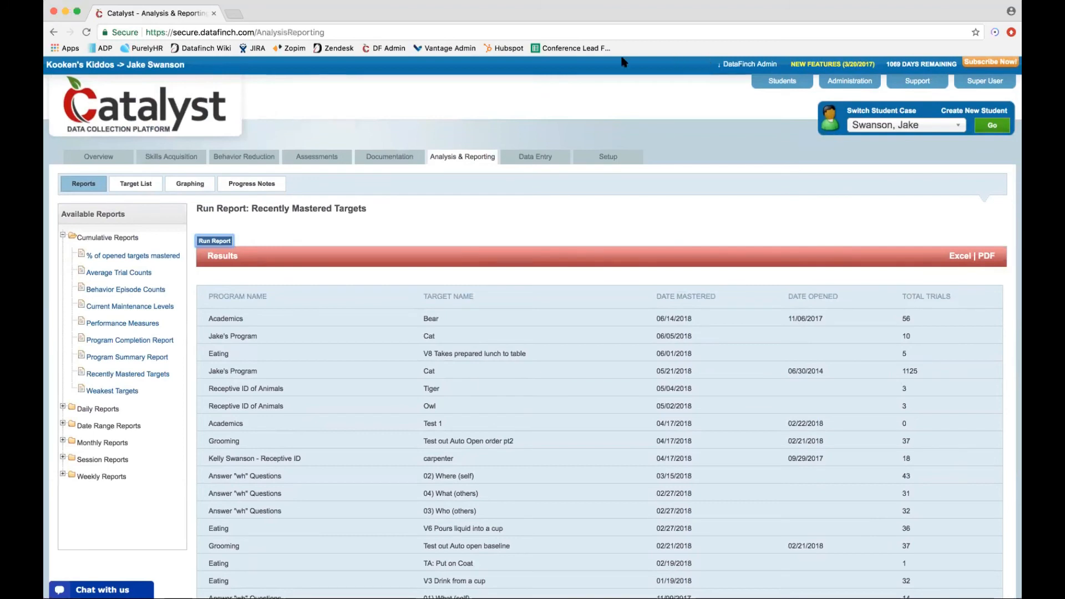
pyautogui.moveTo(917, 320); pyautogui.dragTo(903, 319)
# Expand the monthly, session, weekly, date range and daily report groups to look over the available reports
pyautogui.click(102, 442)
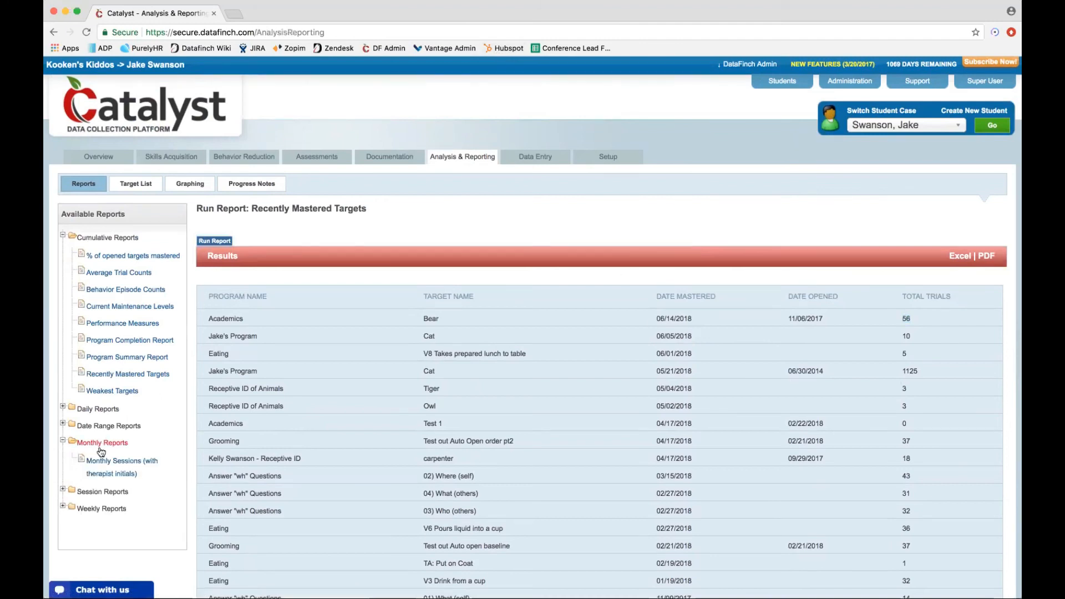
pyautogui.click(103, 492)
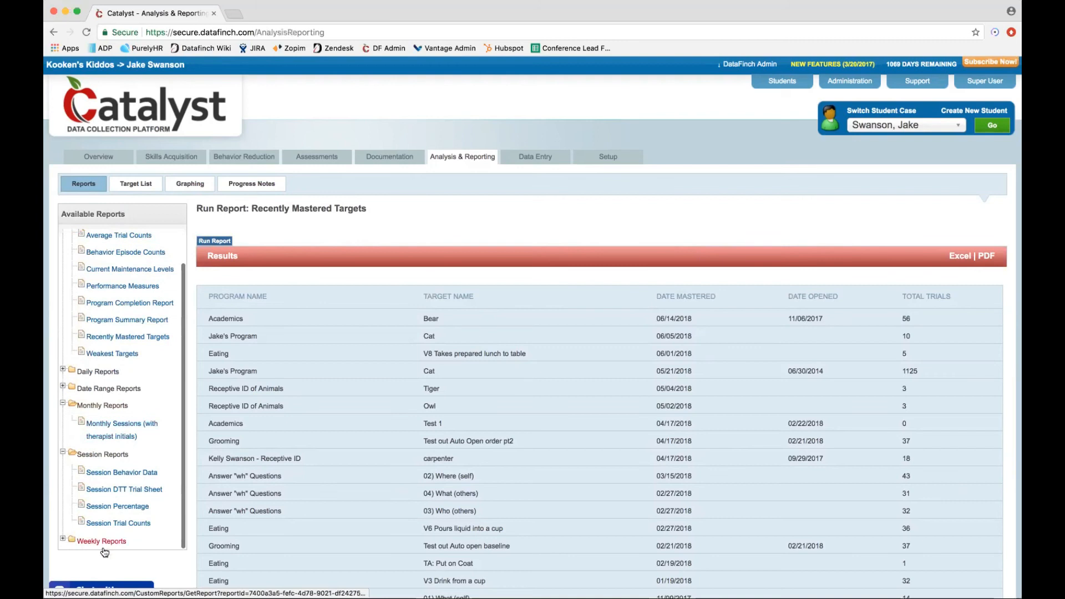
pyautogui.click(103, 544)
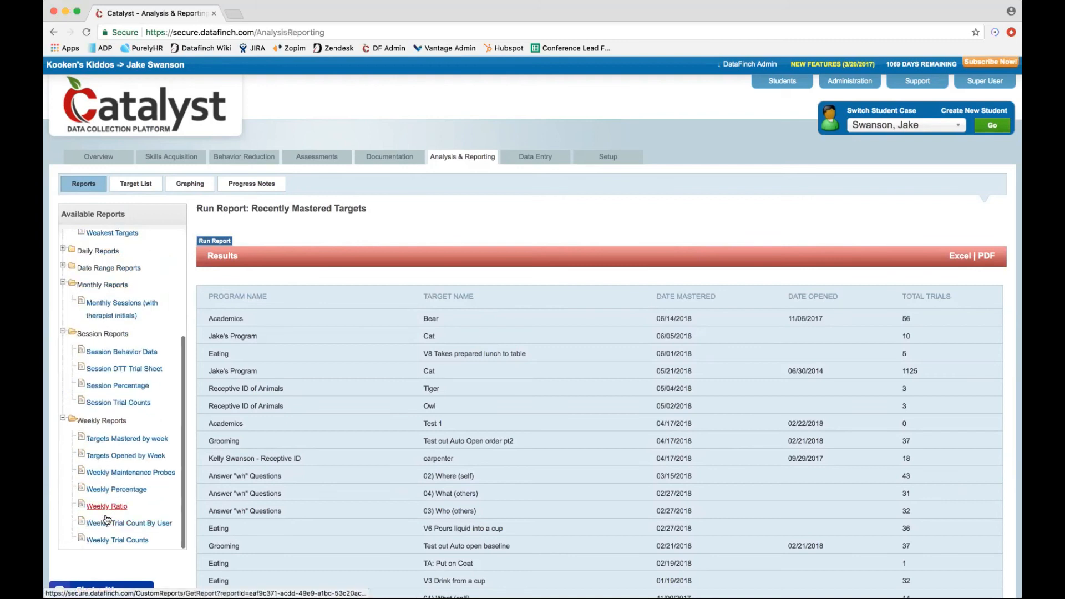
pyautogui.click(109, 270)
pyautogui.scroll(3, 114, 321)
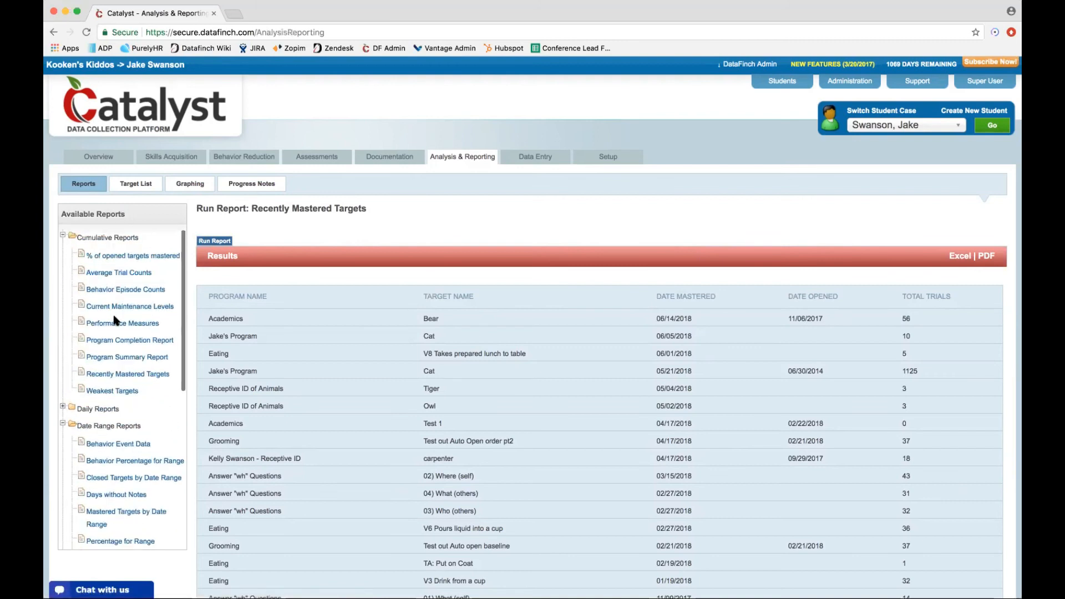
pyautogui.click(100, 409)
pyautogui.scroll(-2, 115, 441)
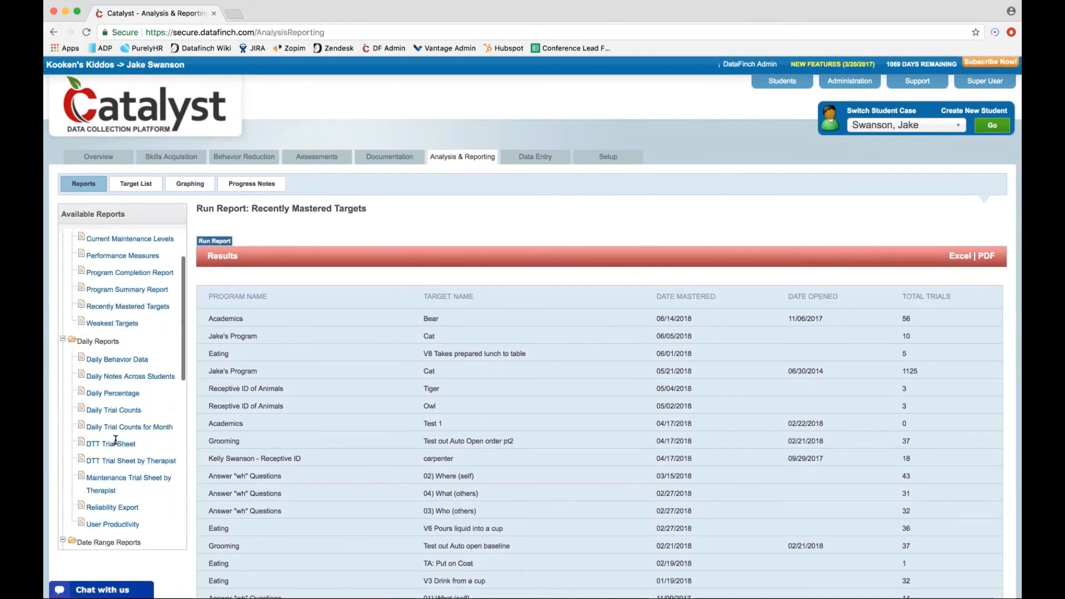
# Open the progress notes, look over the fields for creating a new progress report, and cancel it
pyautogui.click(265, 185)
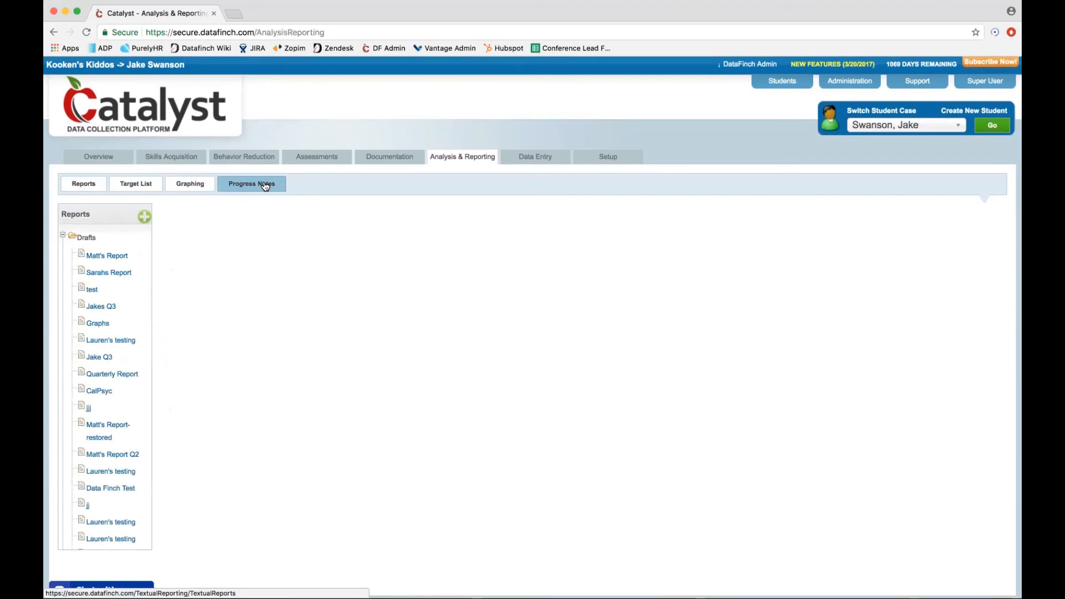
pyautogui.click(145, 217)
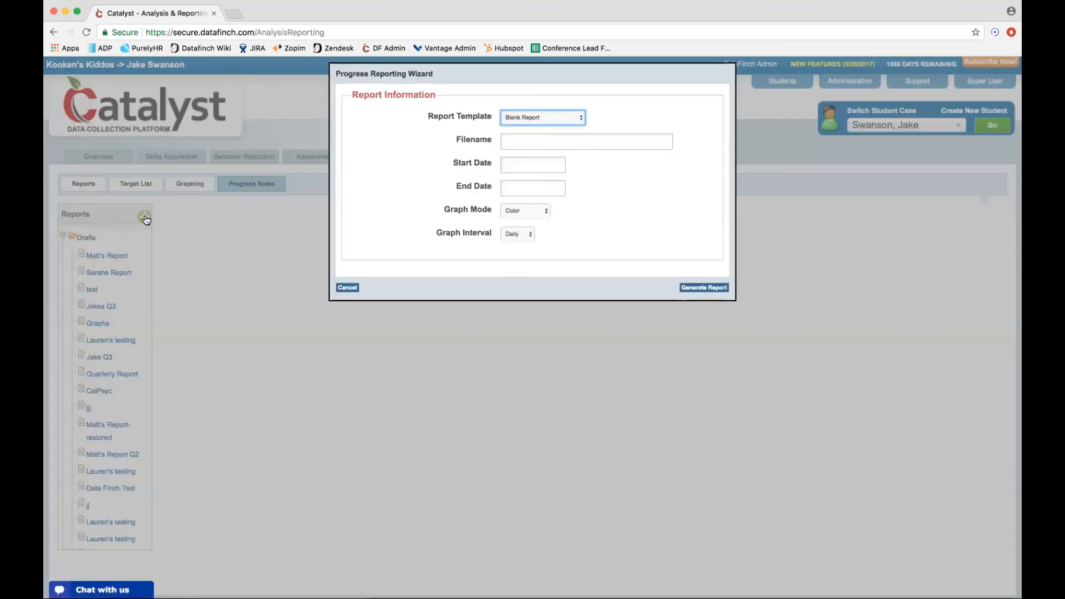
pyautogui.click(510, 164)
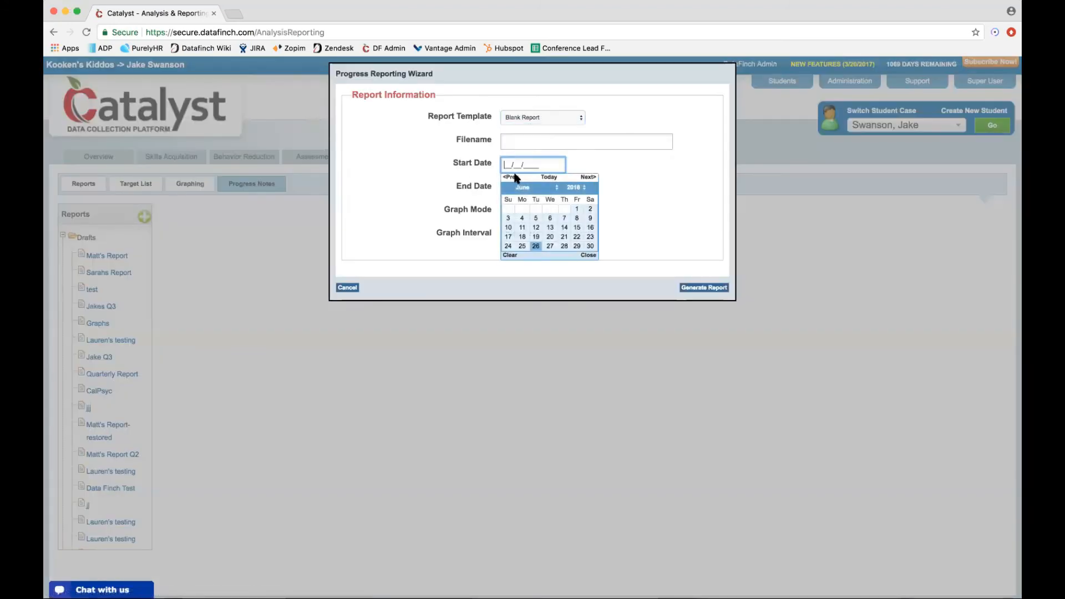
pyautogui.click(660, 215)
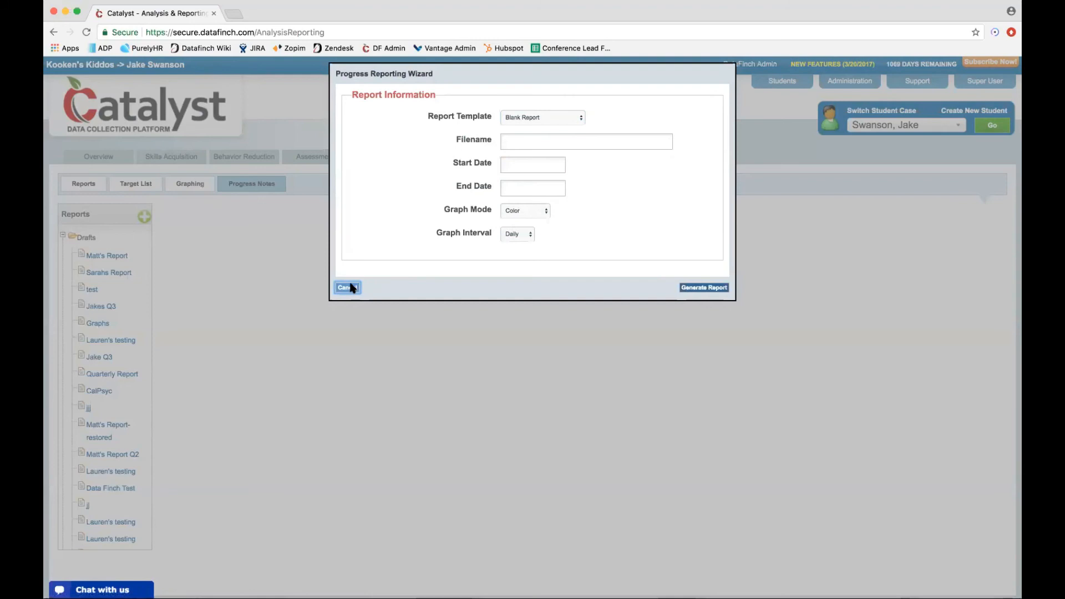
pyautogui.click(348, 287)
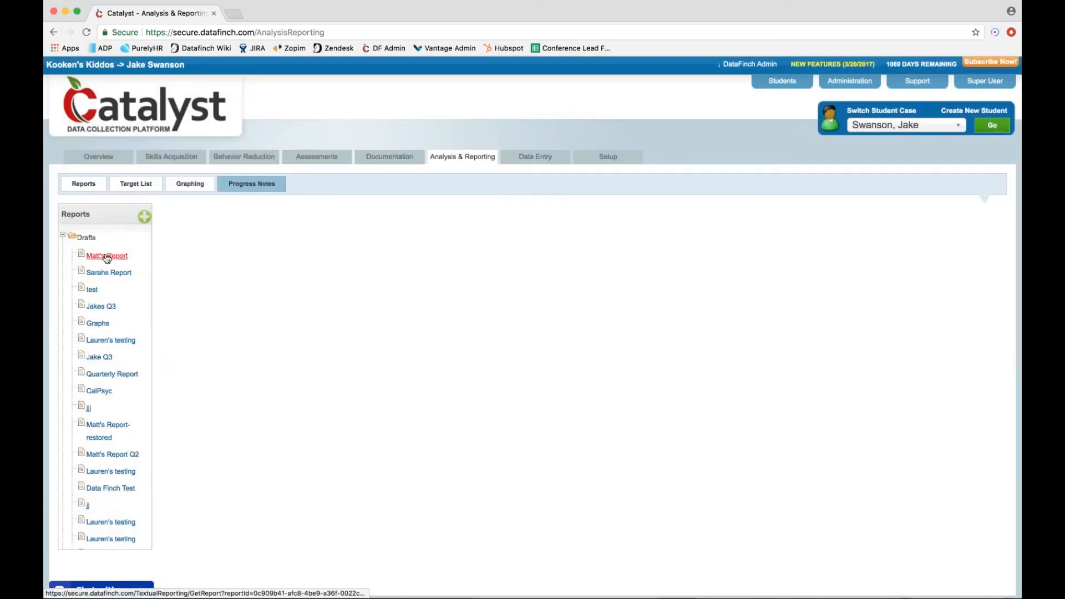
# Open the first draft progress report and read through its student background, progress summary and Aggression Towards Others graph
pyautogui.click(107, 256)
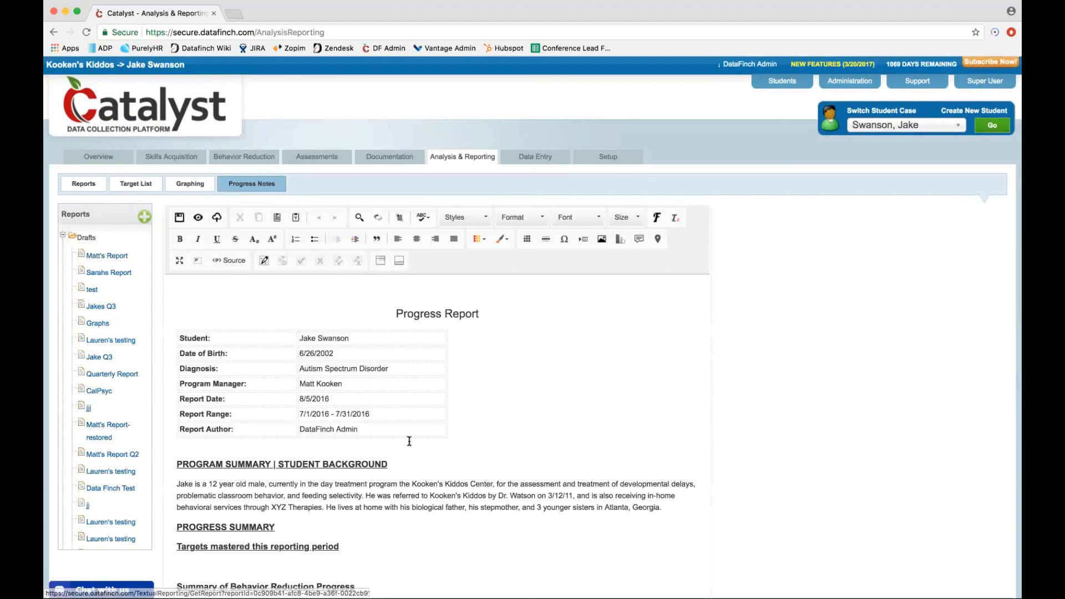
pyautogui.scroll(-1, 534, 407)
pyautogui.scroll(-1, 408, 443)
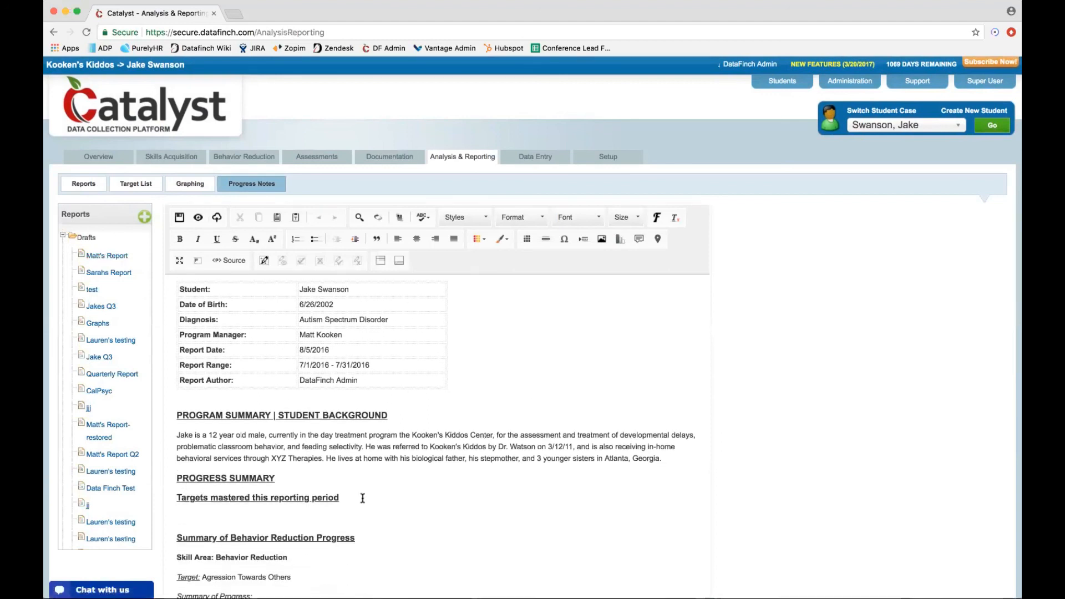
pyautogui.scroll(-4, 363, 498)
pyautogui.scroll(-2, 425, 456)
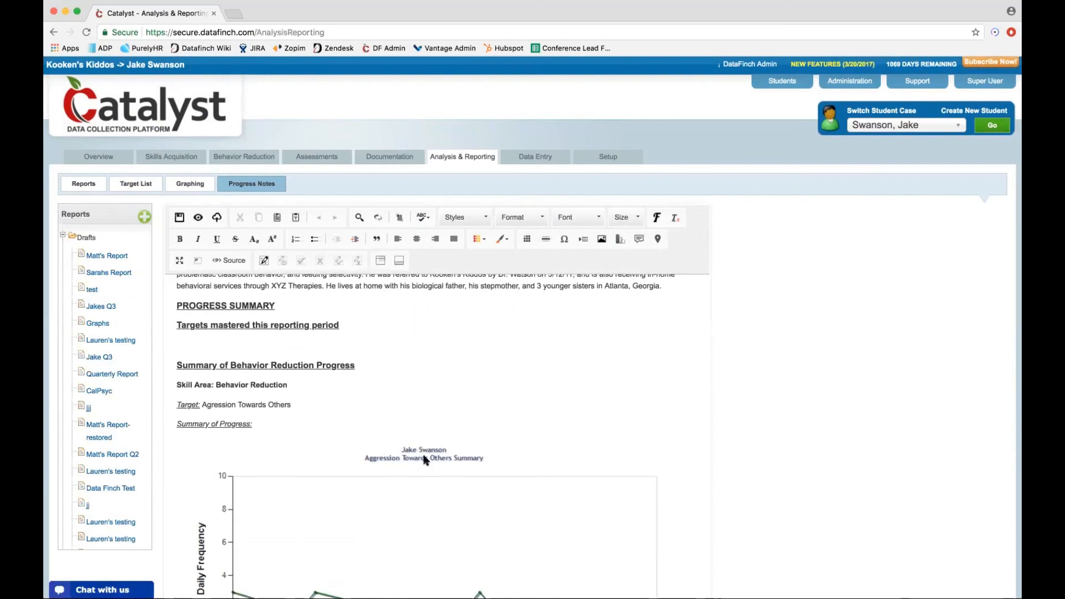
pyautogui.scroll(-3, 388, 375)
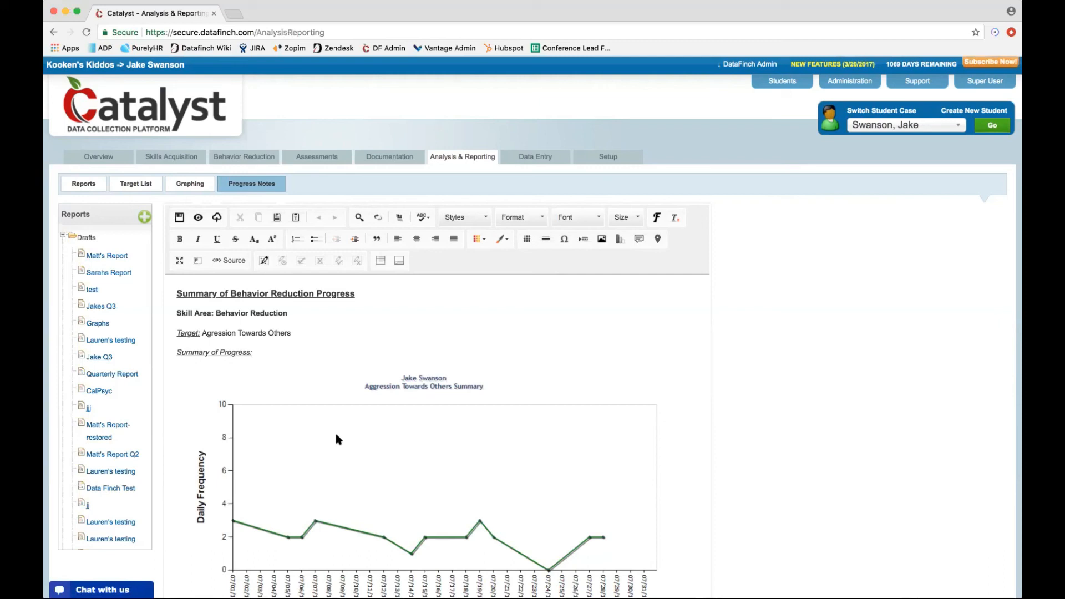
pyautogui.scroll(-6, 336, 434)
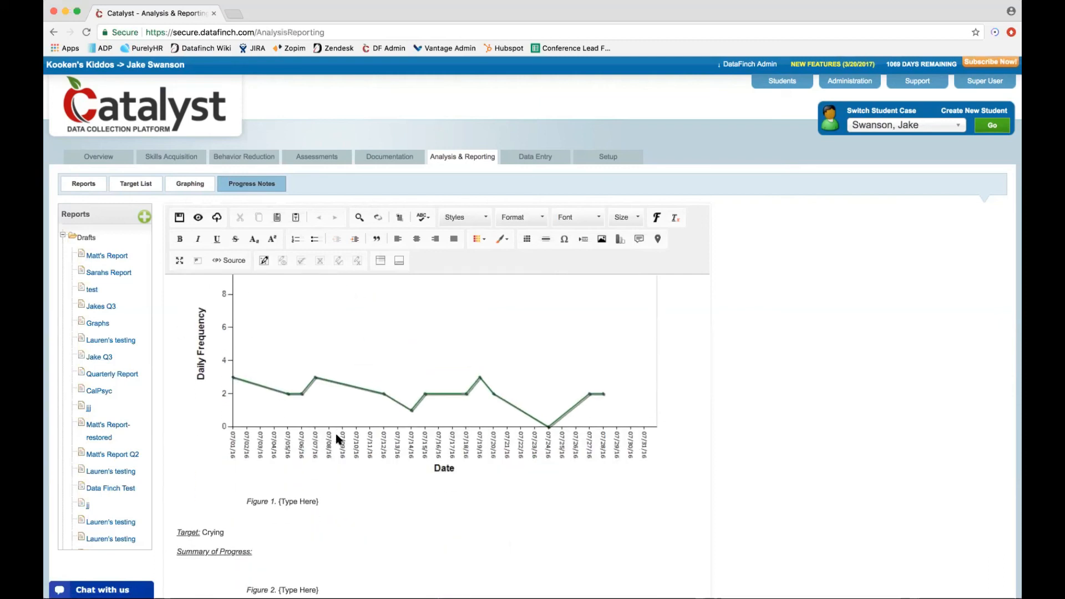
# Add the sample line "adsfjkasjkdfjadsjkf" below the student background paragraph in the progress report
pyautogui.scroll(15, 337, 435)
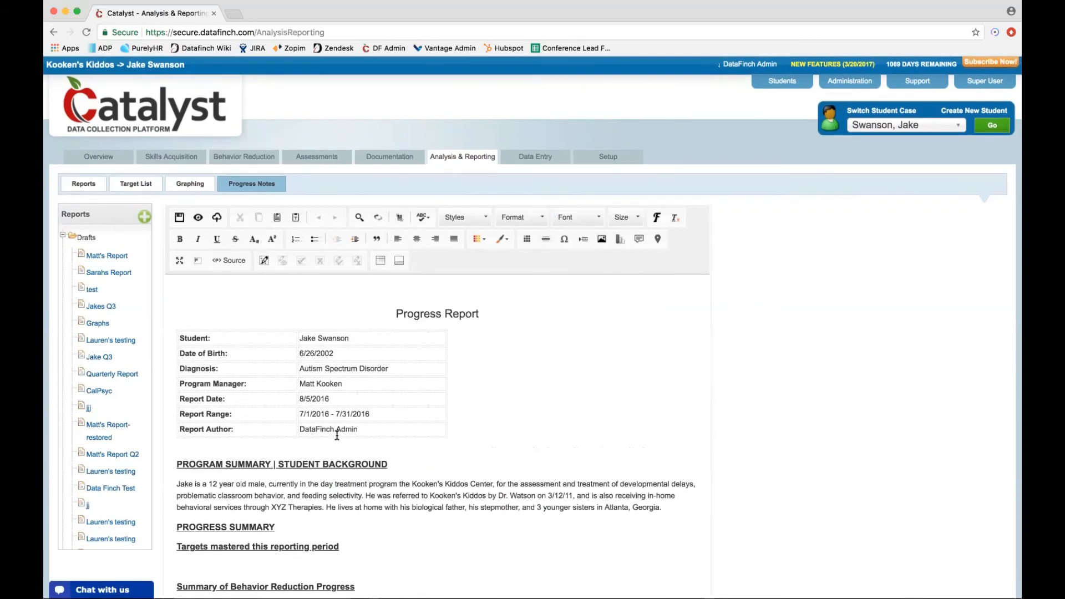
pyautogui.click(666, 507)
pyautogui.press('Return')
pyautogui.press('Return')
pyautogui.write('adsfjkasjkdfjadsjkf')
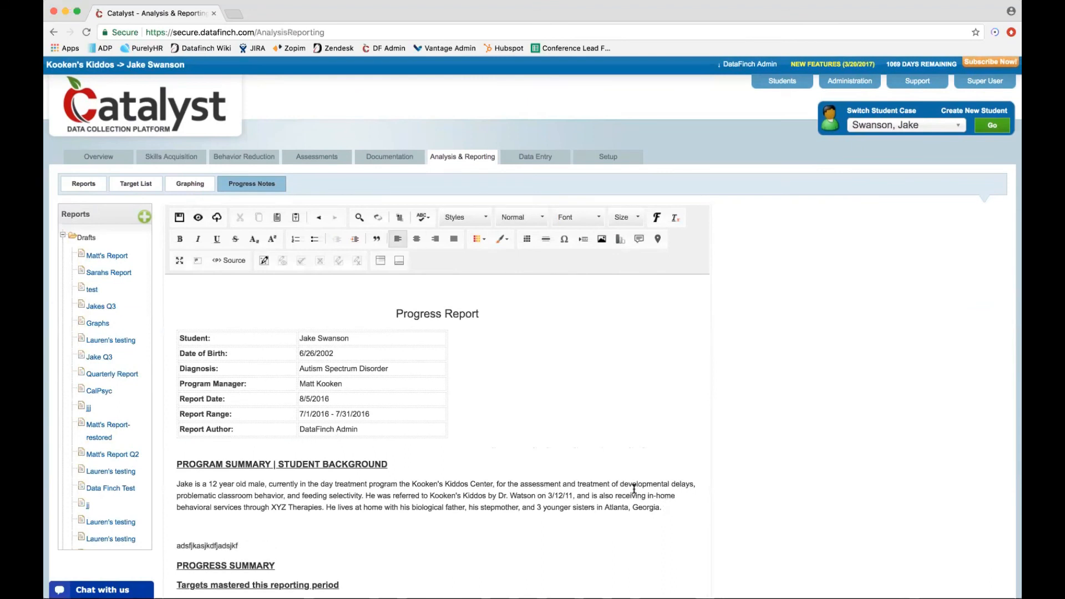
# Delete the sample line and the extra blank lines below the student background paragraph
pyautogui.scroll(-1, 633, 488)
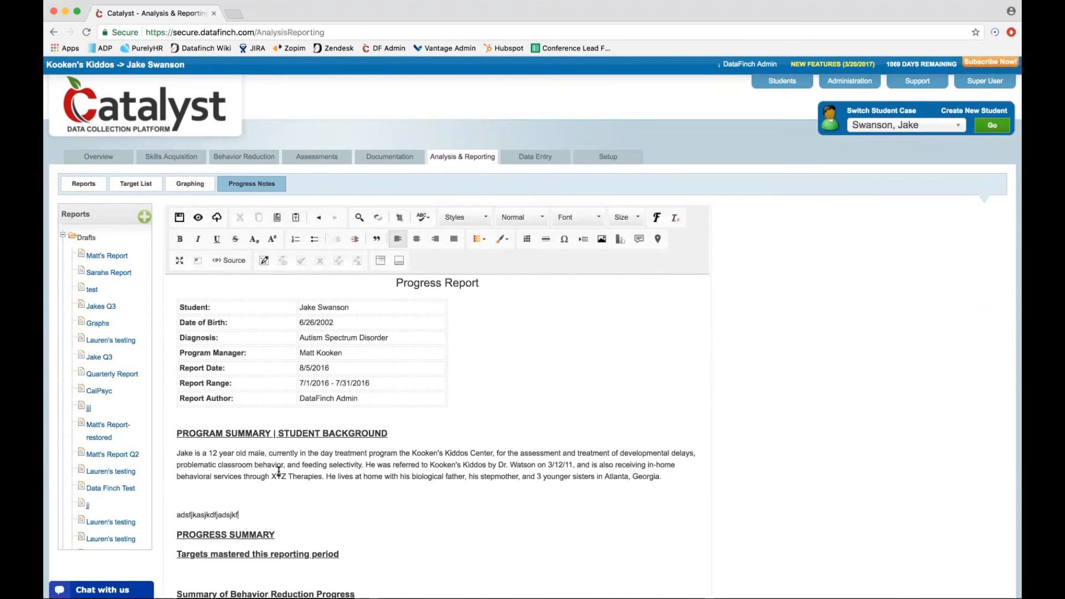
pyautogui.moveTo(240, 515); pyautogui.dragTo(168, 514)
pyautogui.press('BackSpace')
pyautogui.press('BackSpace')
pyautogui.press('BackSpace')
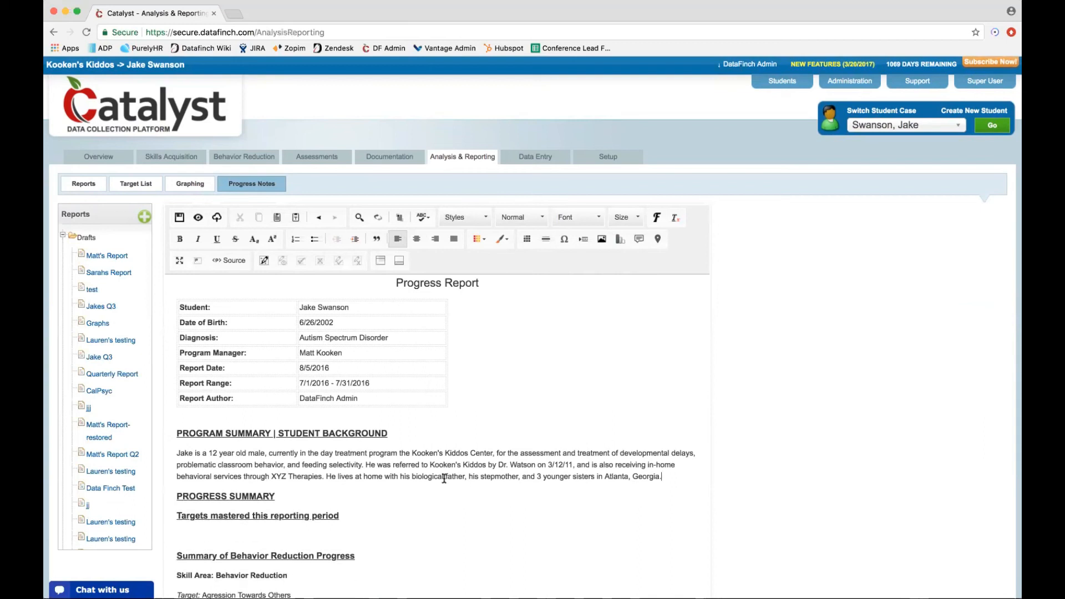
# Look through the progress report's sections, and leave it without saving for the student's skill acquisition areas
pyautogui.scroll(-2, 442, 478)
pyautogui.scroll(-4, 444, 478)
pyautogui.scroll(-5, 487, 418)
pyautogui.scroll(7, 486, 416)
pyautogui.scroll(5, 487, 418)
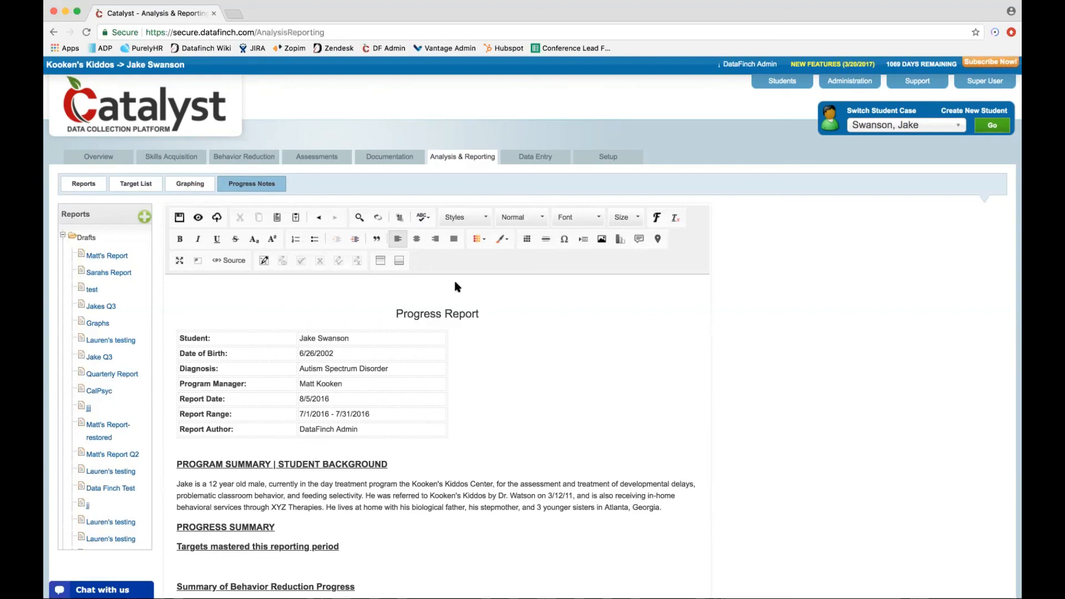
pyautogui.click(166, 157)
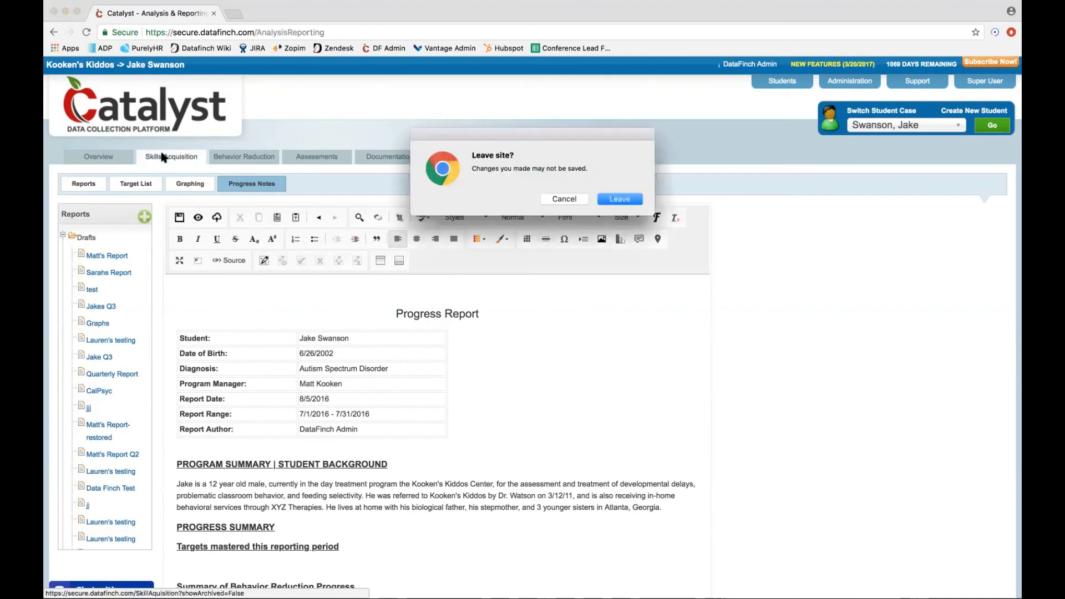
pyautogui.click(618, 199)
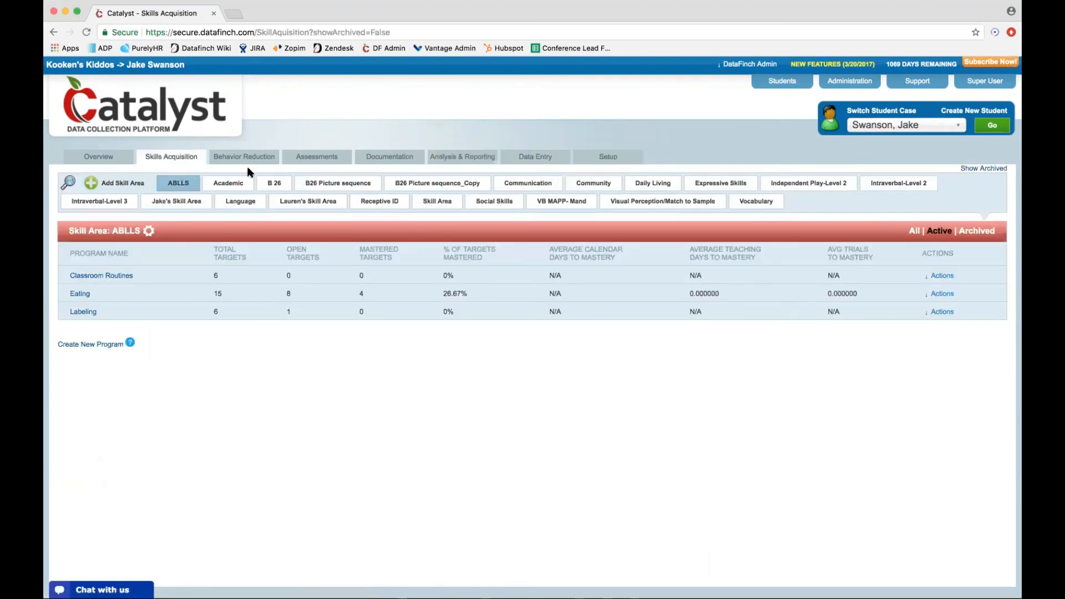
pyautogui.click(174, 205)
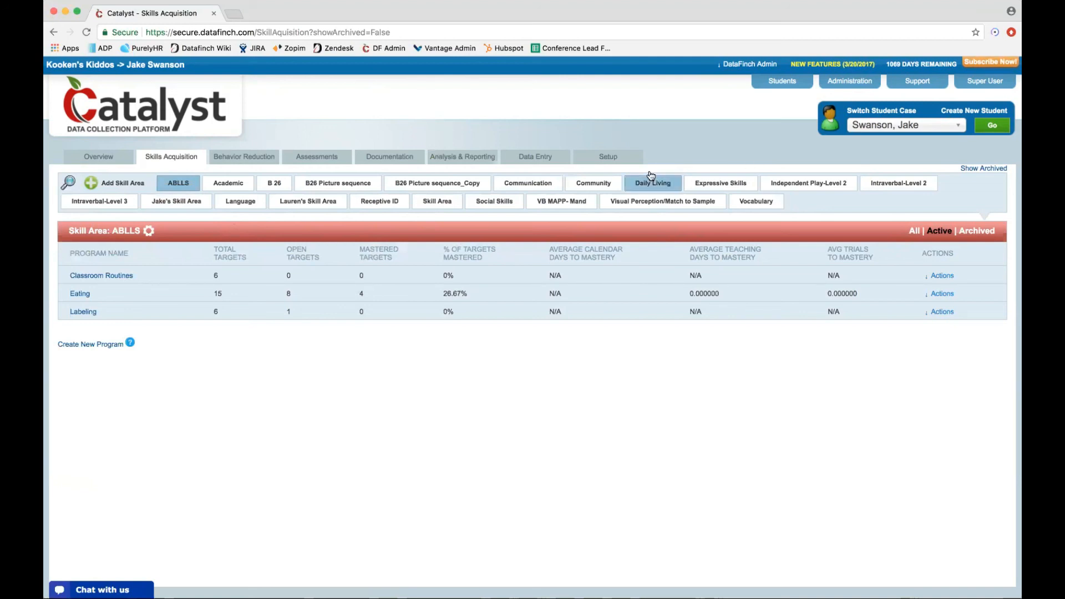
# View the organization's curriculum libraries in the administration settings and the student's page for importing from curriculum libraries
pyautogui.click(851, 82)
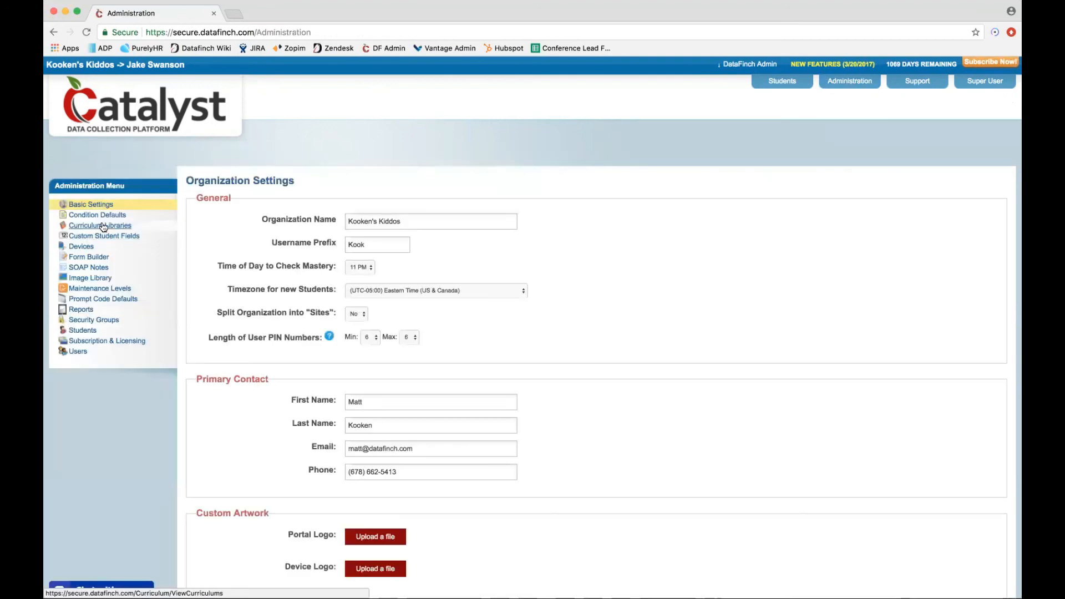
pyautogui.click(100, 225)
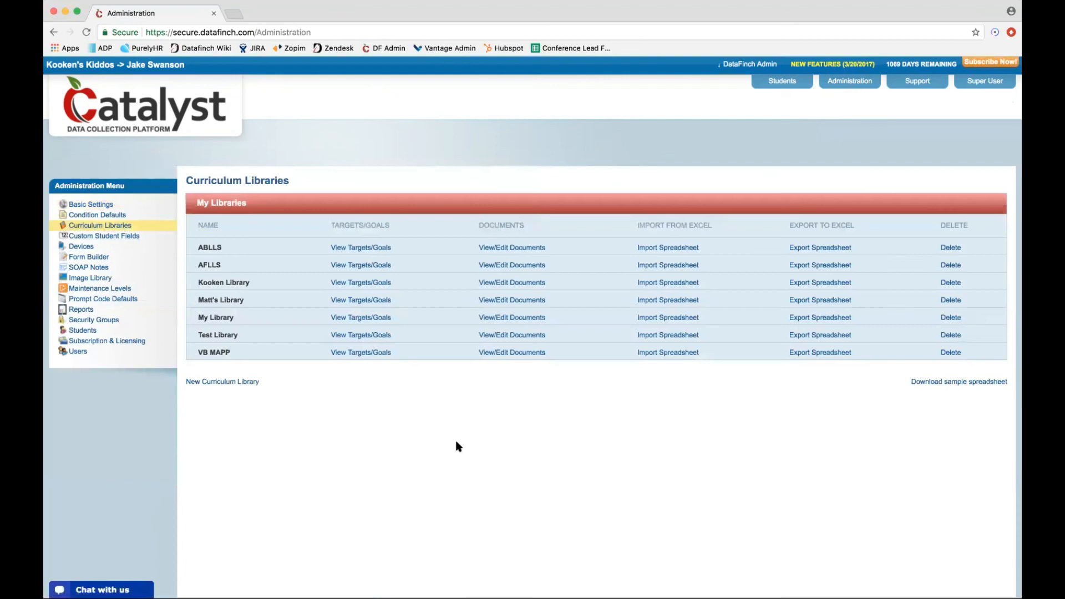
pyautogui.click(237, 382)
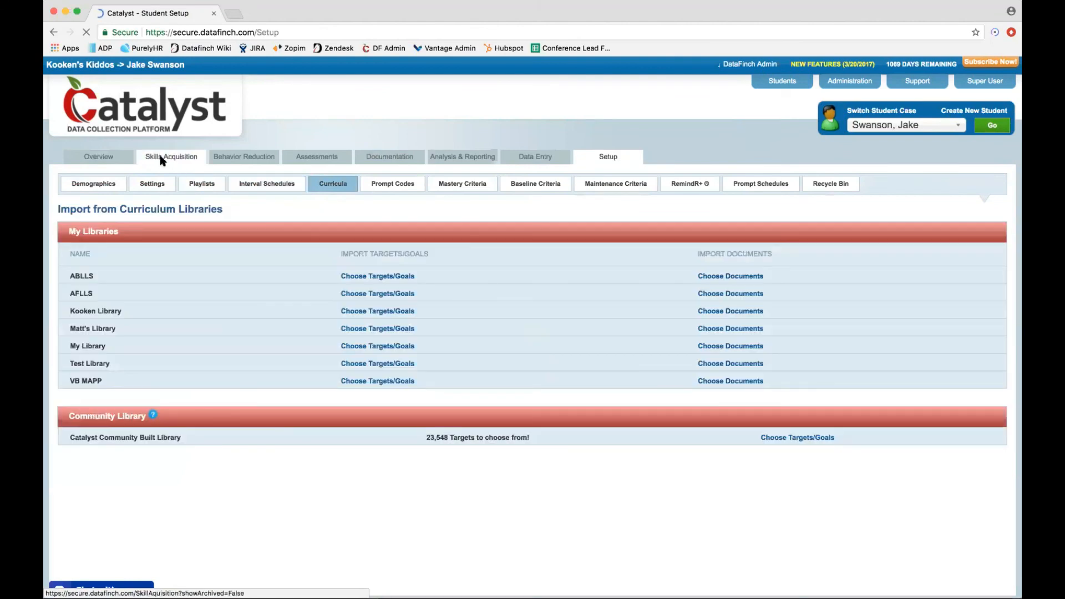
# Open the student's own skill area and program, and start adding the Blue target in bi-monthly maintenance to a curriculum library
pyautogui.click(163, 159)
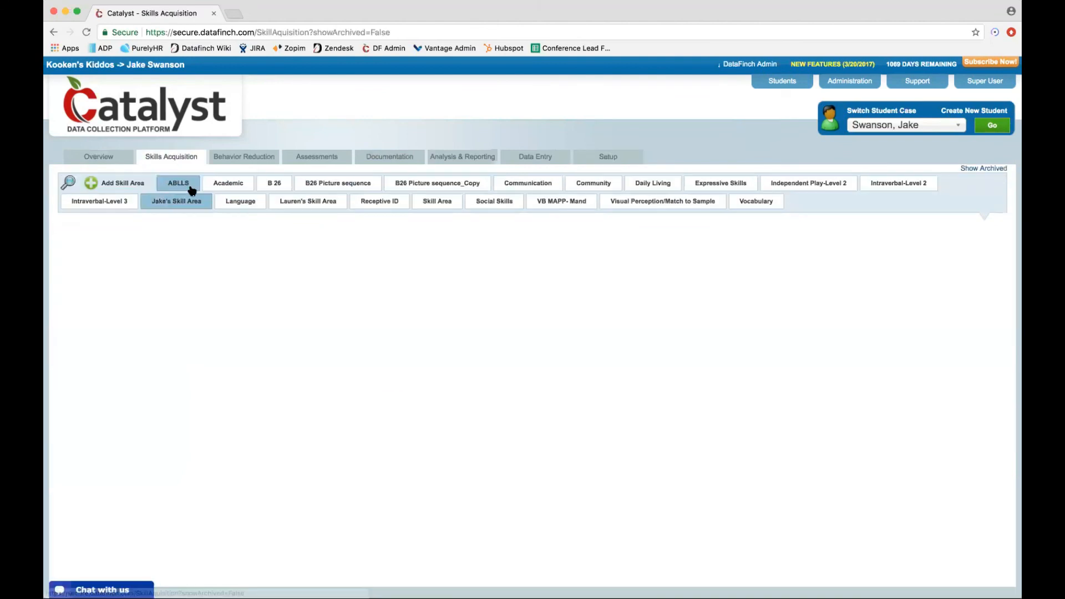
pyautogui.click(188, 208)
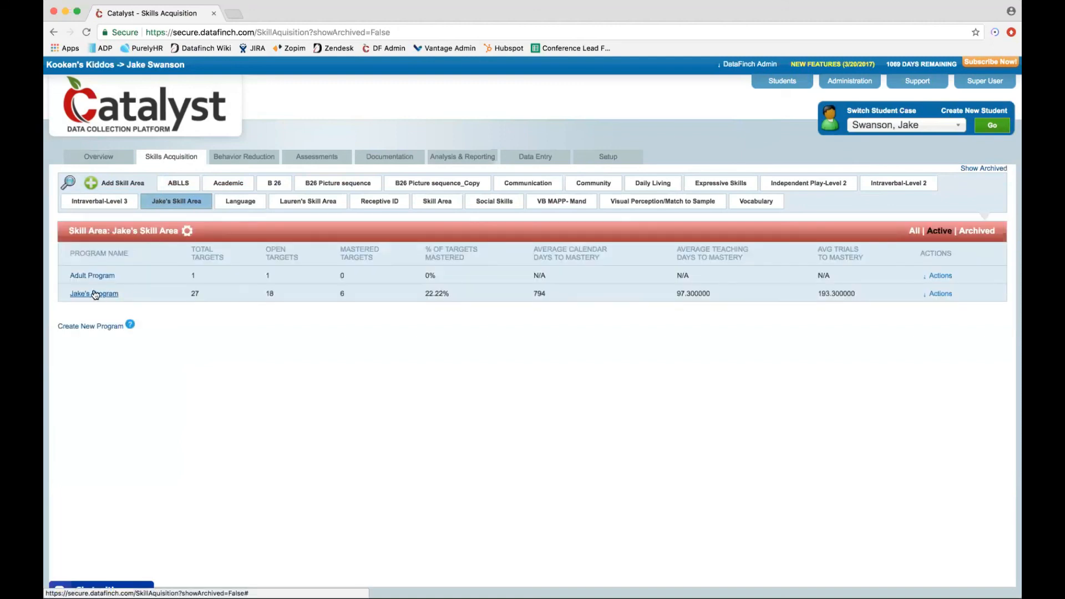
pyautogui.click(95, 294)
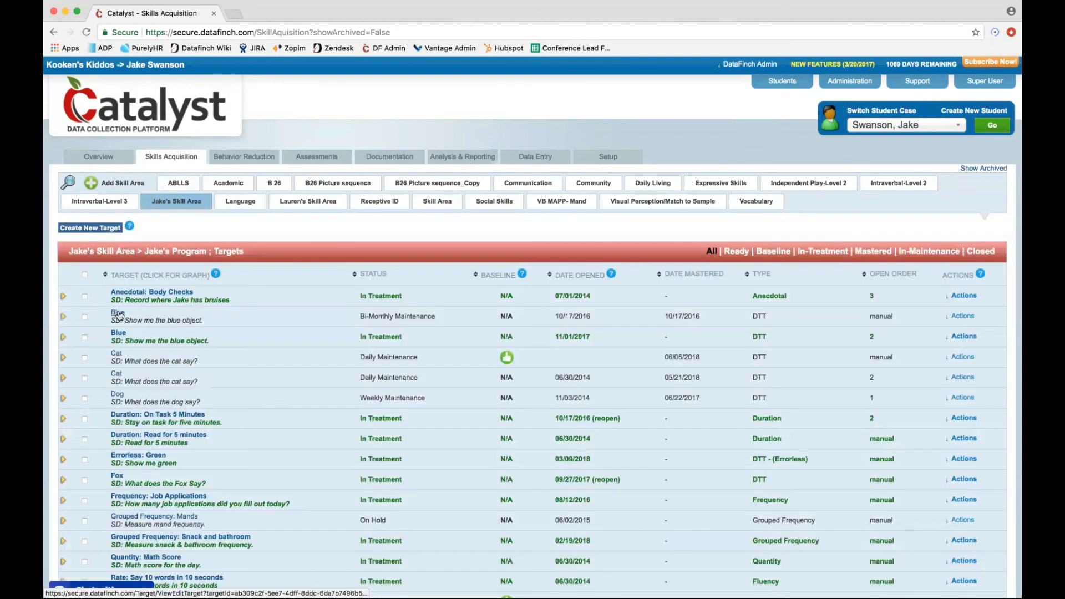
pyautogui.click(964, 317)
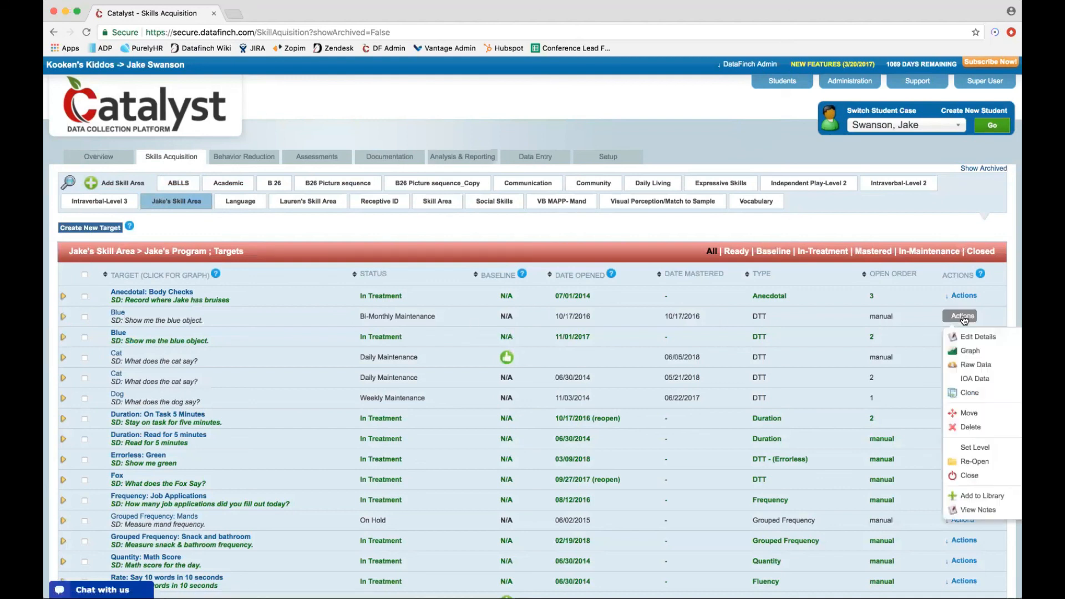
pyautogui.click(979, 499)
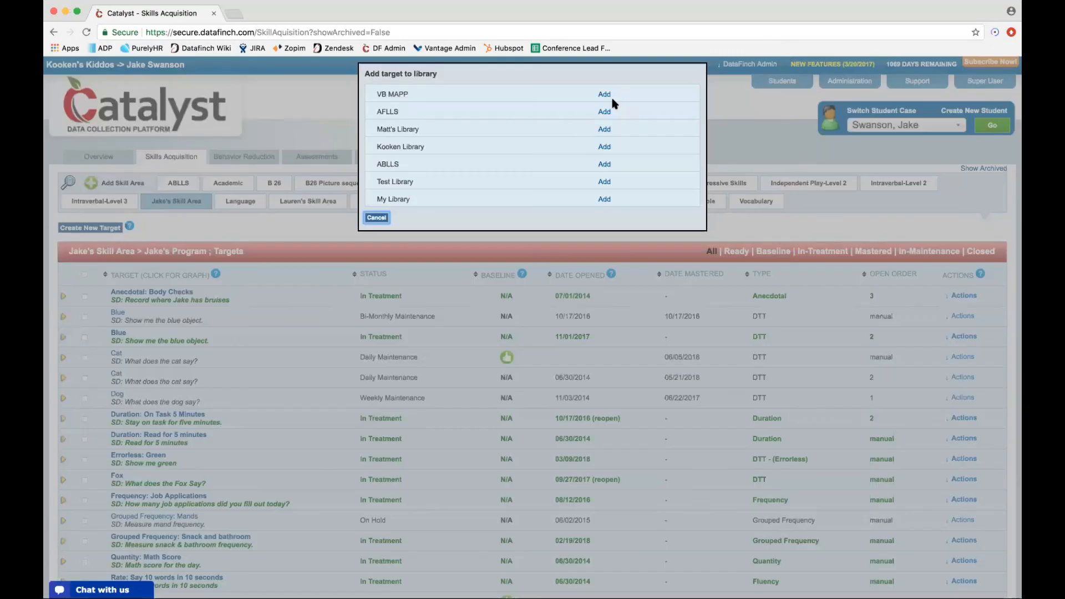